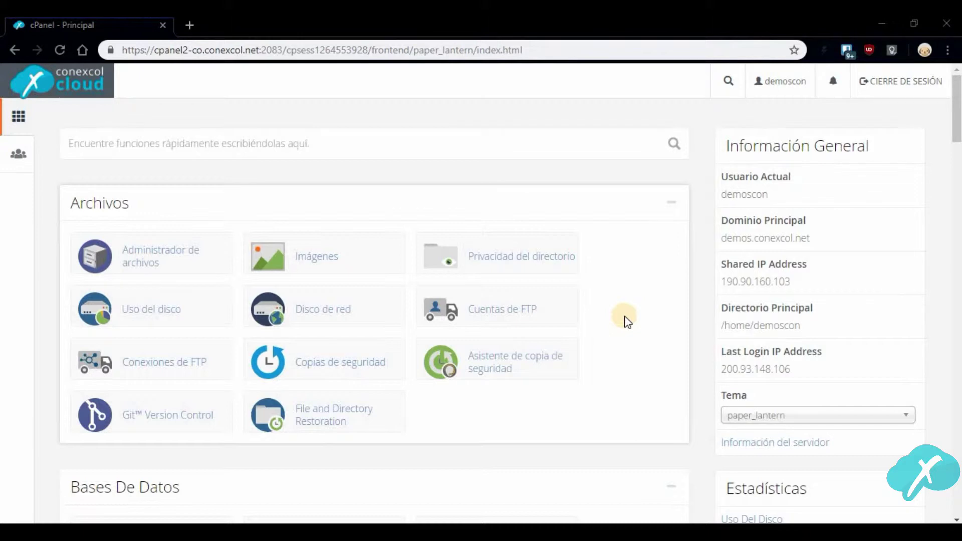
Launch SitePad Website Builder from the cPanel Software section
scroll(624, 316, "down", 18)
scroll(625, 315, "down", 18)
scroll(317, 325, "up", 3)
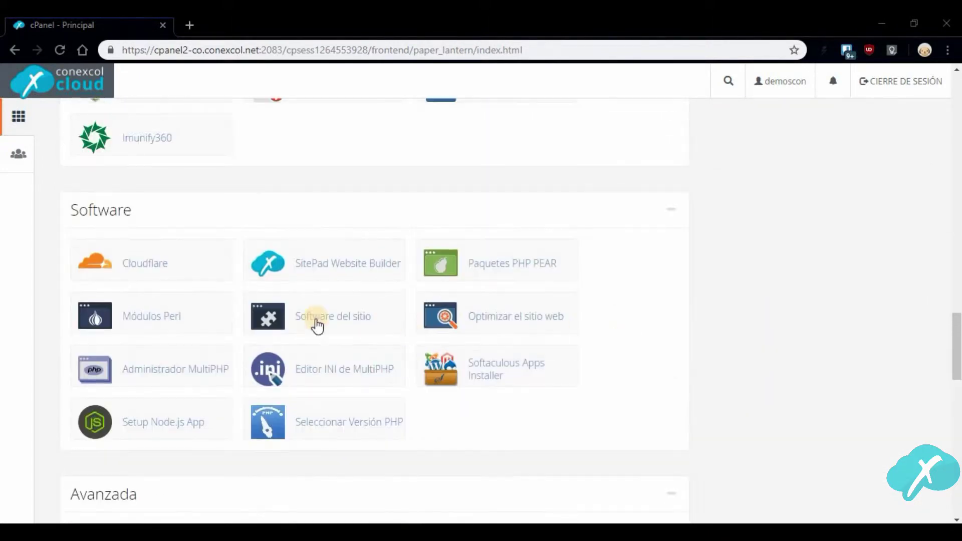
left_click(319, 273)
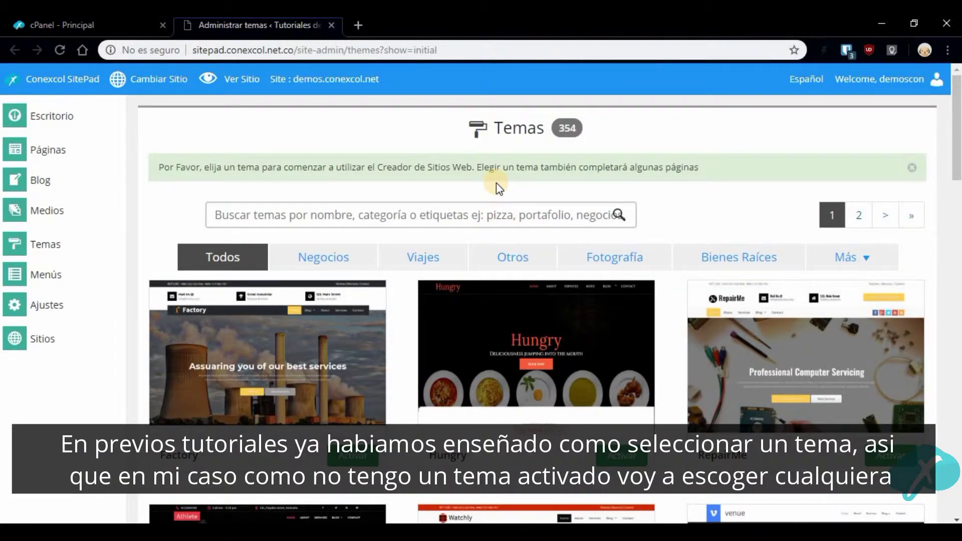
Filter the themes to the Más > Diseño Web category and activate the Newline theme
scroll(493, 235, "down", 2)
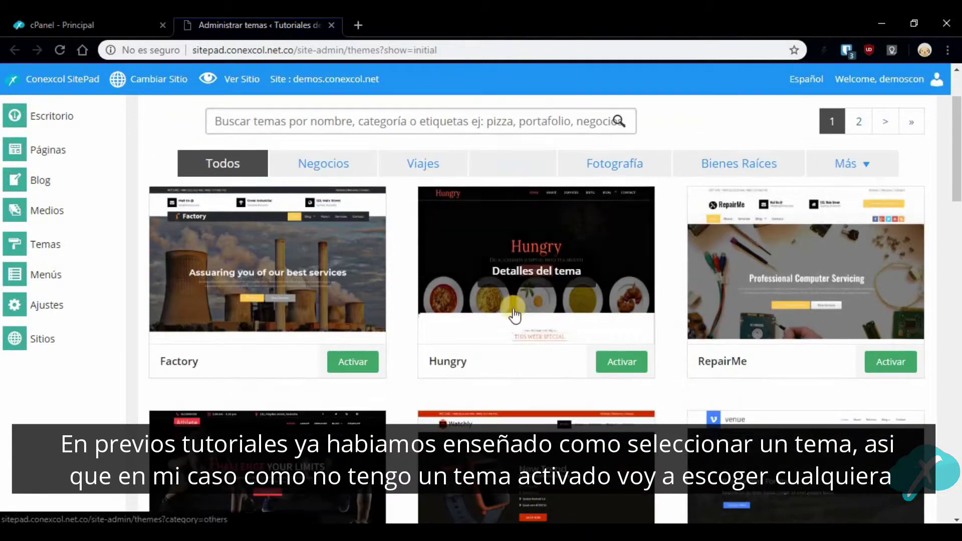
scroll(684, 393, "down", 4)
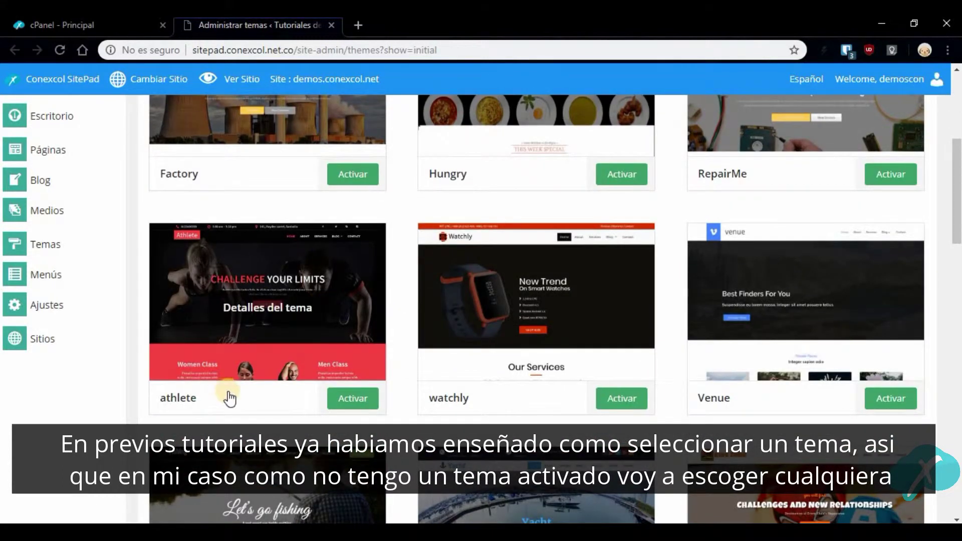
scroll(785, 355, "down", 4)
scroll(801, 366, "down", 6)
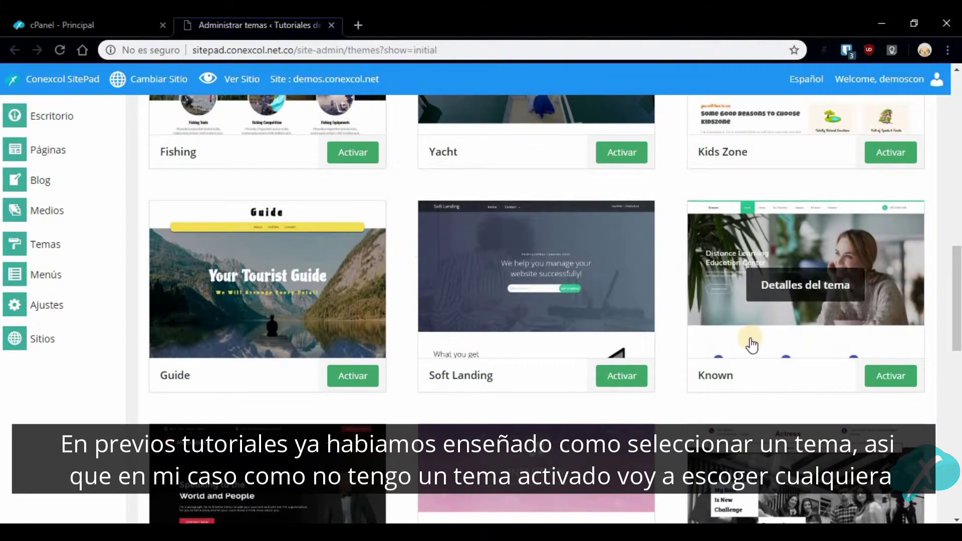
scroll(640, 315, "down", 5)
scroll(640, 316, "up", 15)
left_click(825, 256)
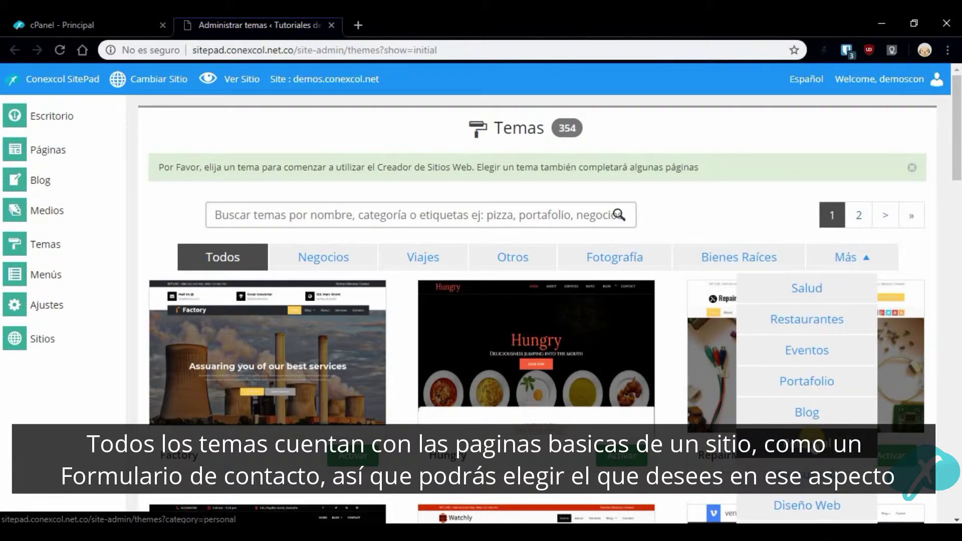
left_click(802, 502)
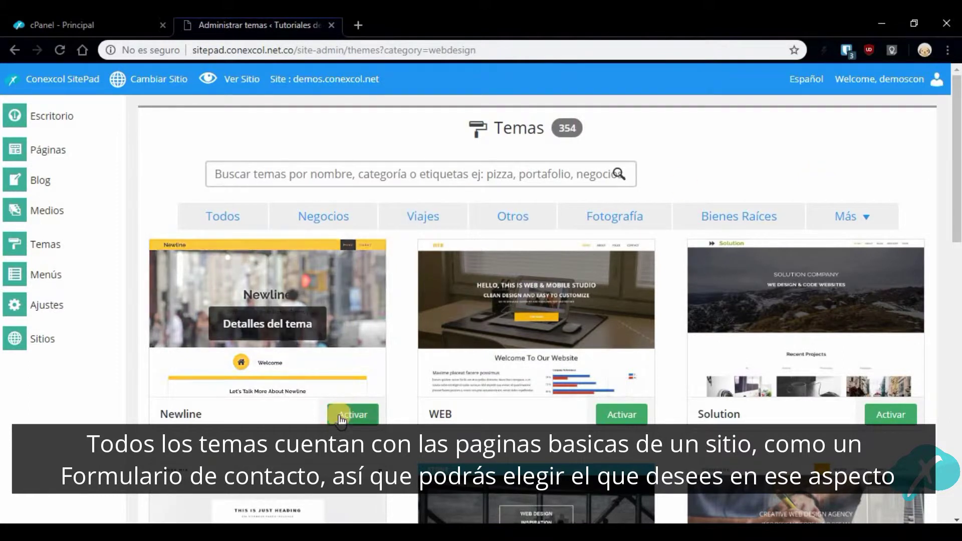
left_click(375, 414)
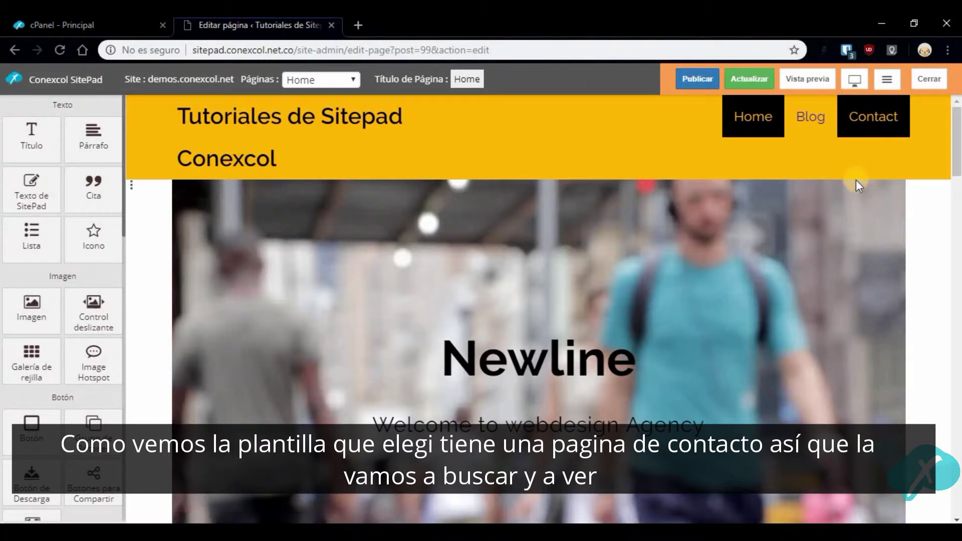
Switch the editor from the Home page to the Contact page using the Páginas list
left_click(889, 123)
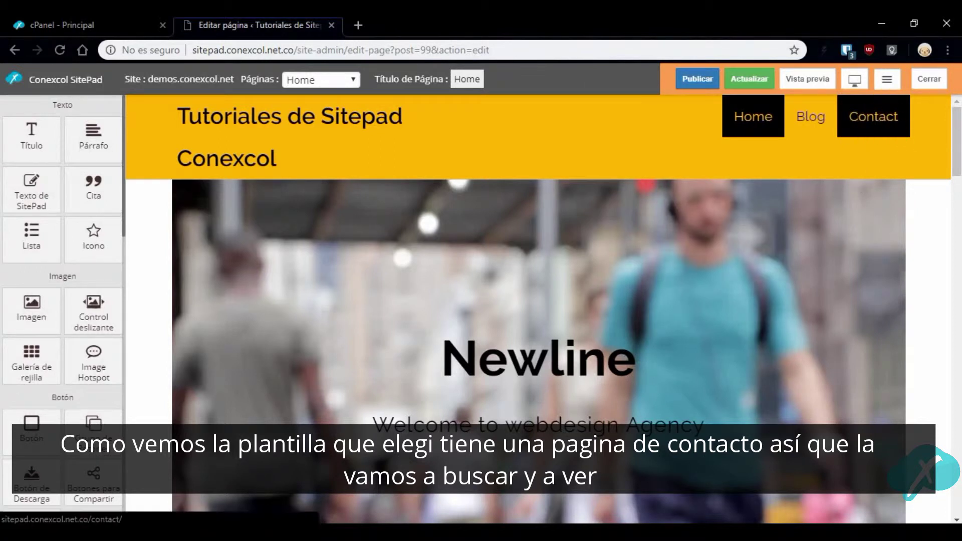
left_click_drag(957, 165, 958, 126)
left_click(321, 76)
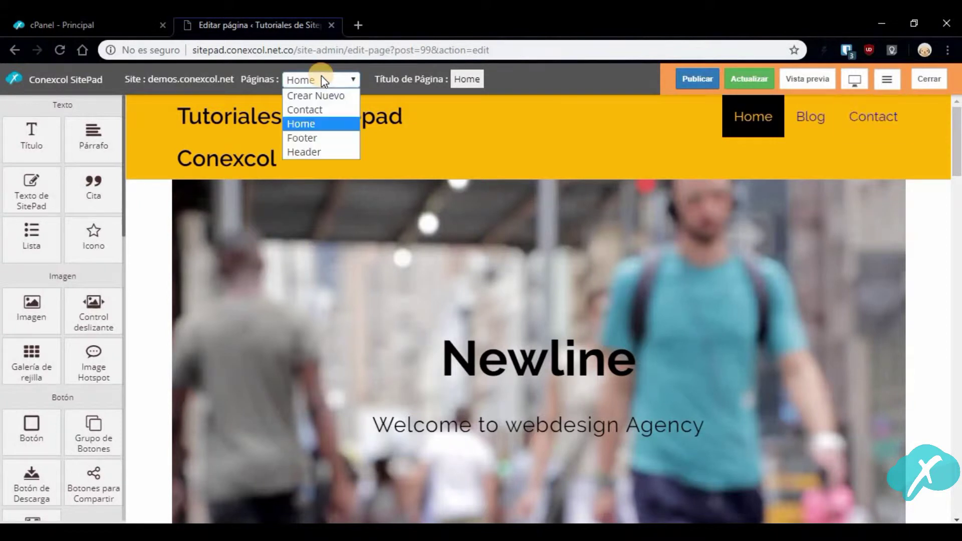
left_click(314, 106)
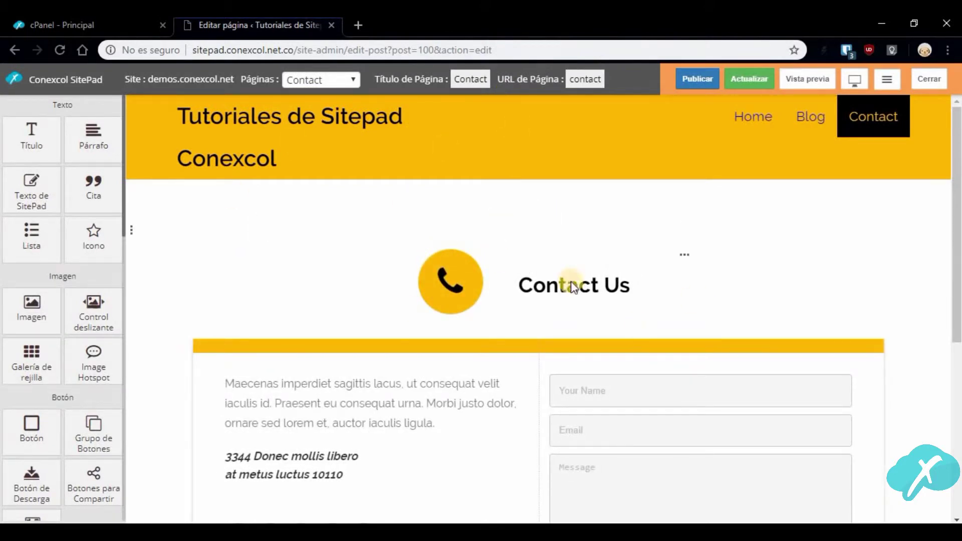
Change the service box title from 'Contact Us' to 'Contactanos' and close its panel
left_click(607, 290)
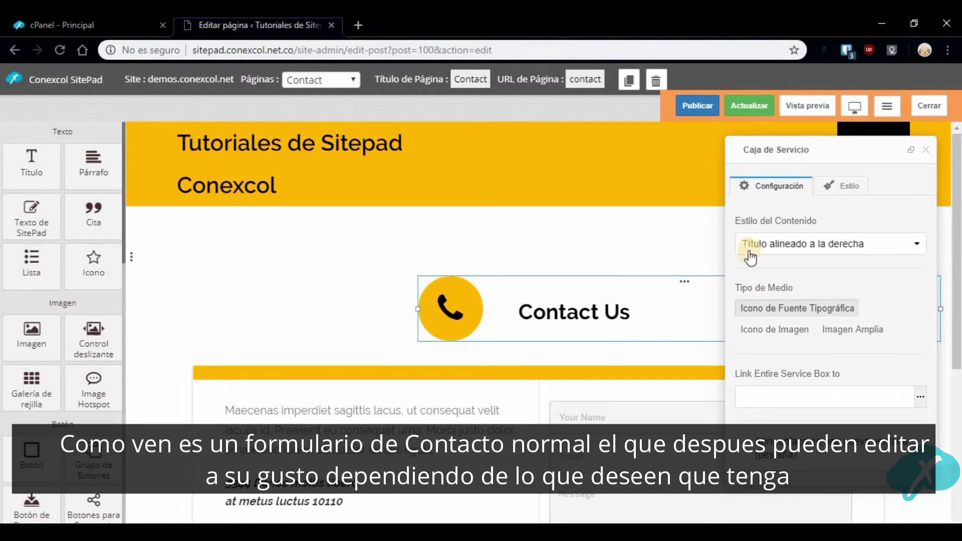
scroll(836, 264, "down", 4)
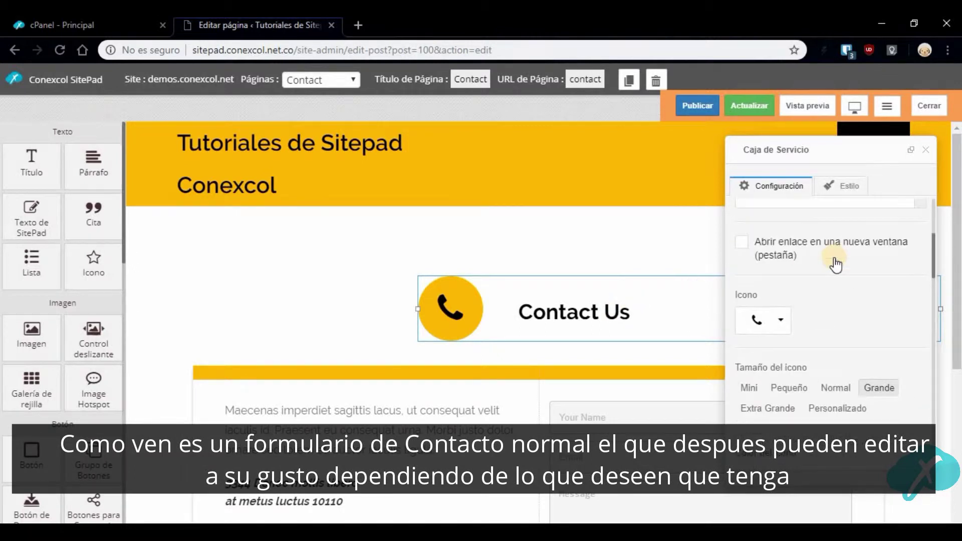
scroll(836, 264, "down", 10)
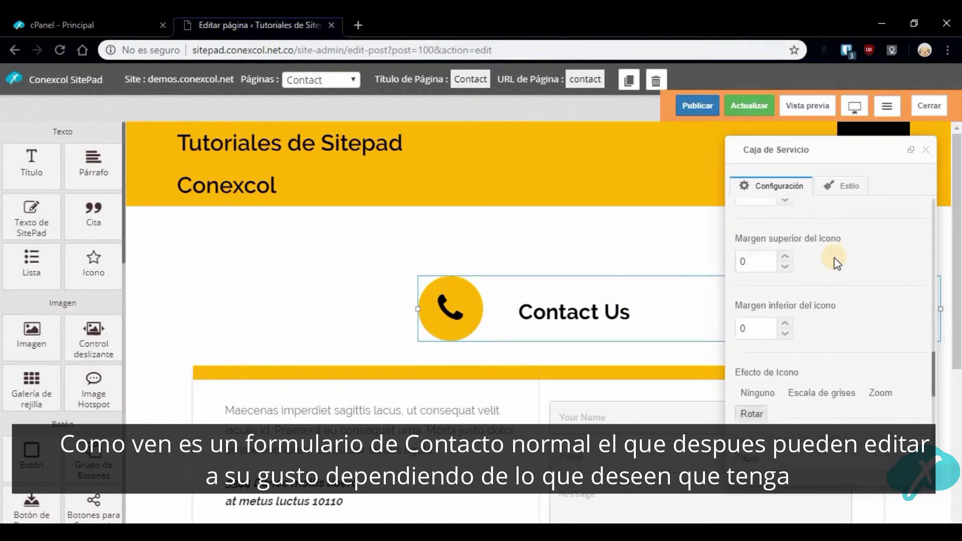
scroll(835, 258, "up", 10)
left_click(760, 239)
left_click_drag(760, 239, 770, 243)
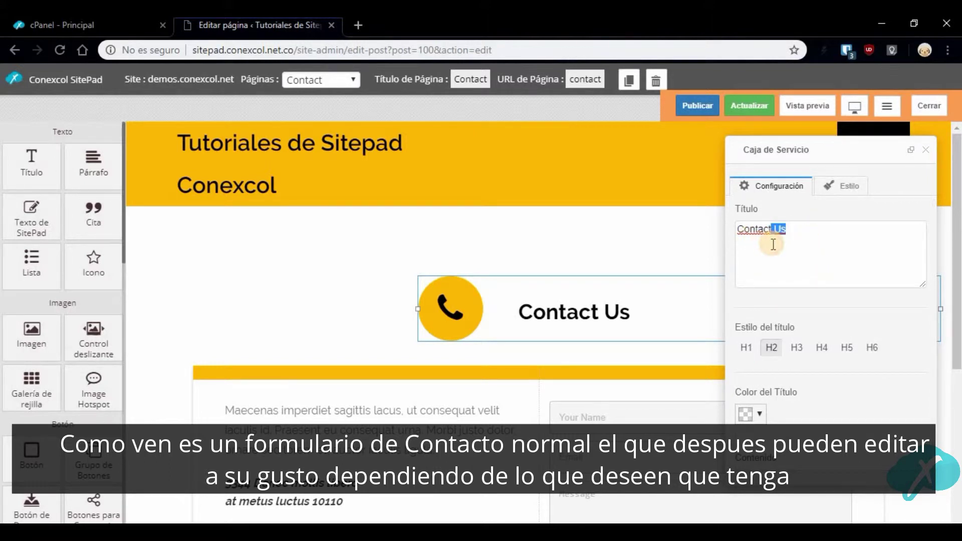
type("ctanos")
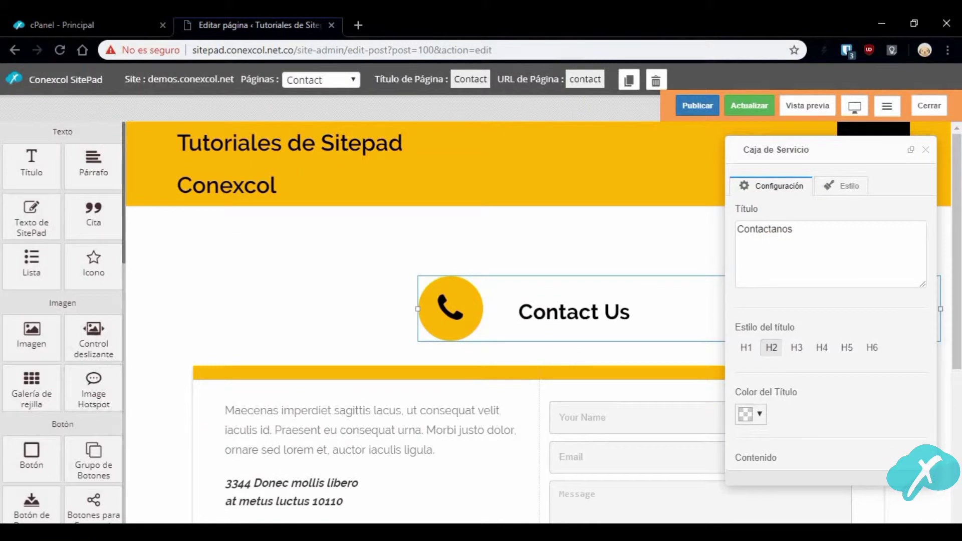
scroll(880, 274, "down", 3)
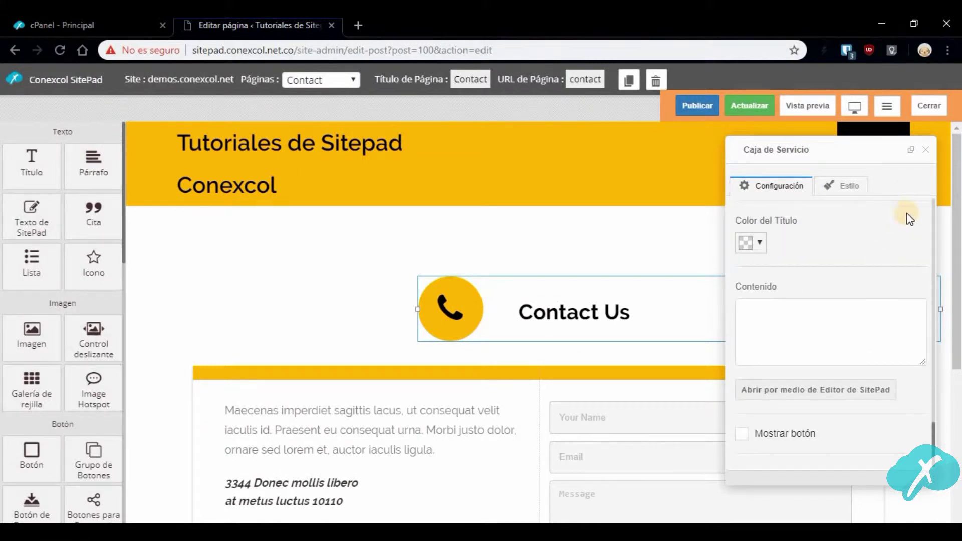
left_click(925, 153)
Save the Contact page with Actualizar and publish the site, confirming with Sí, Publicar
scroll(770, 228, "down", 3)
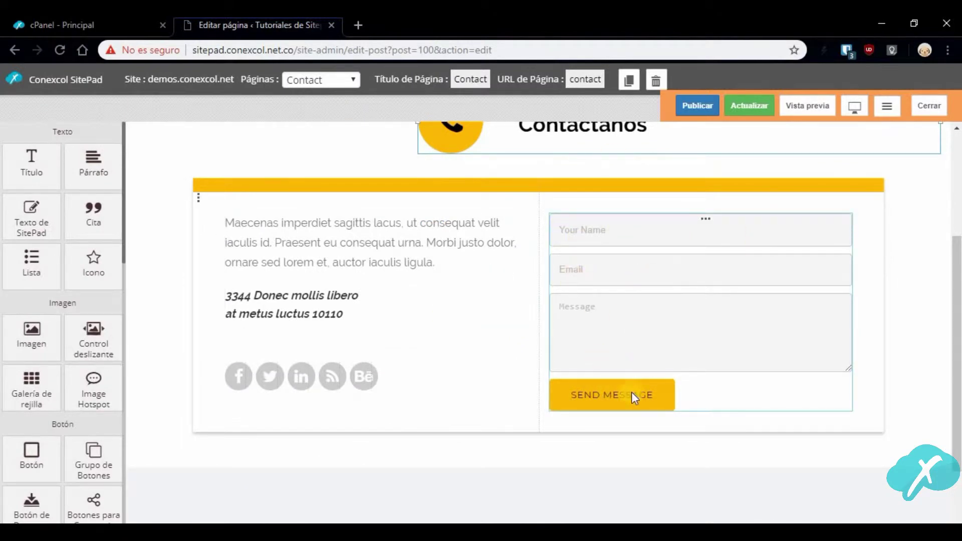
left_click(748, 108)
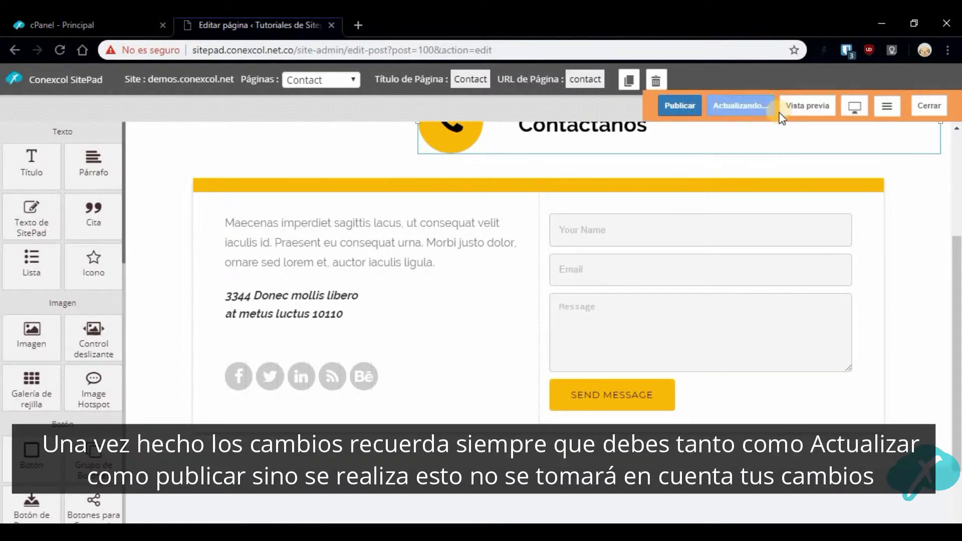
left_click(690, 117)
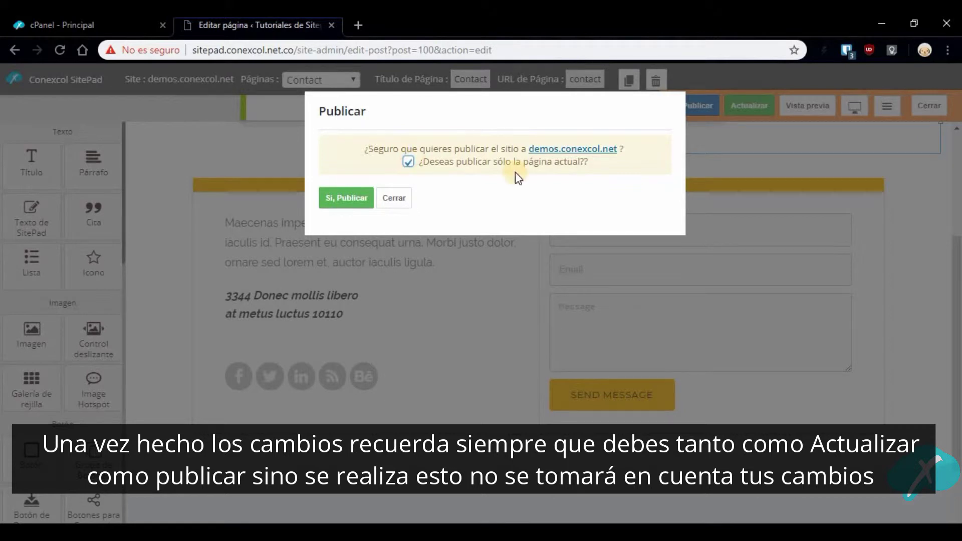
left_click(369, 198)
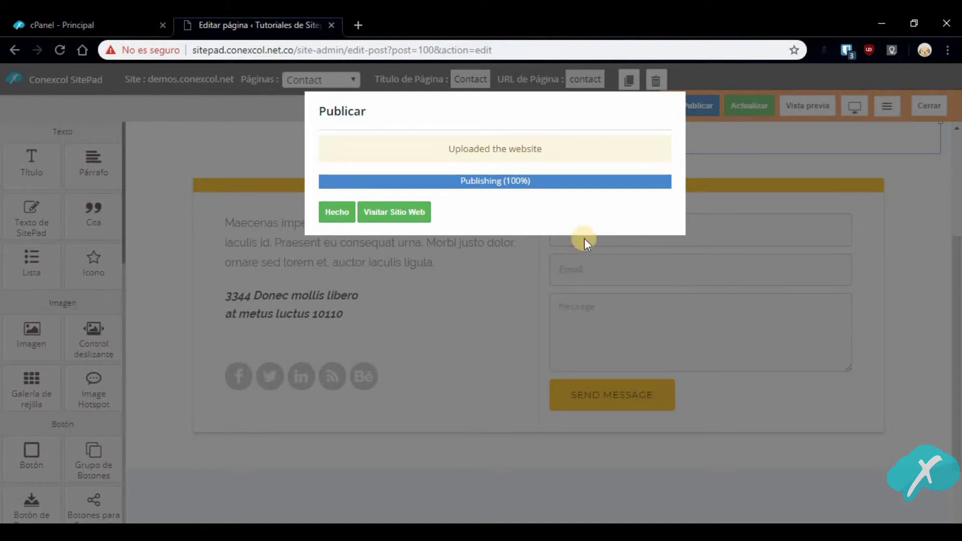
Open the live site and scroll down to its Contact Us form
left_click(397, 211)
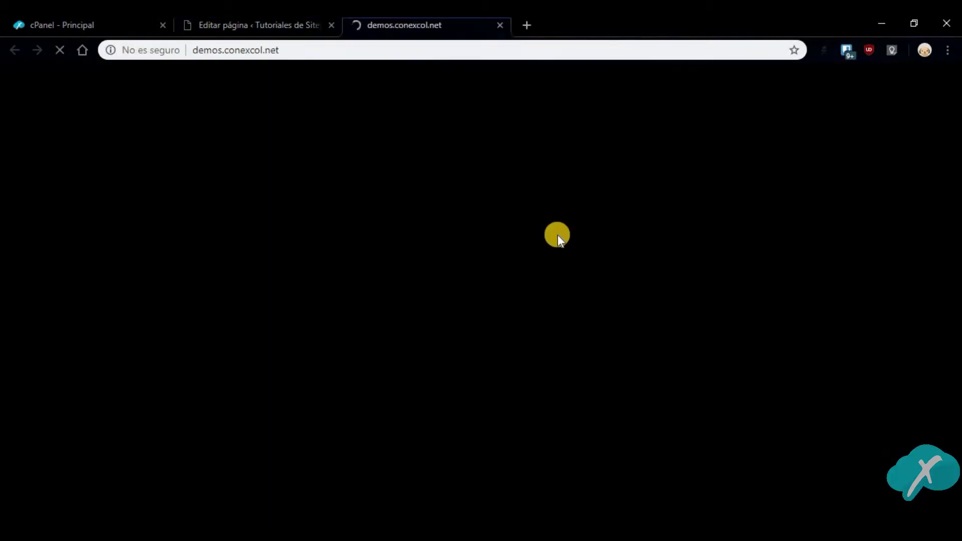
scroll(557, 235, "down", 7)
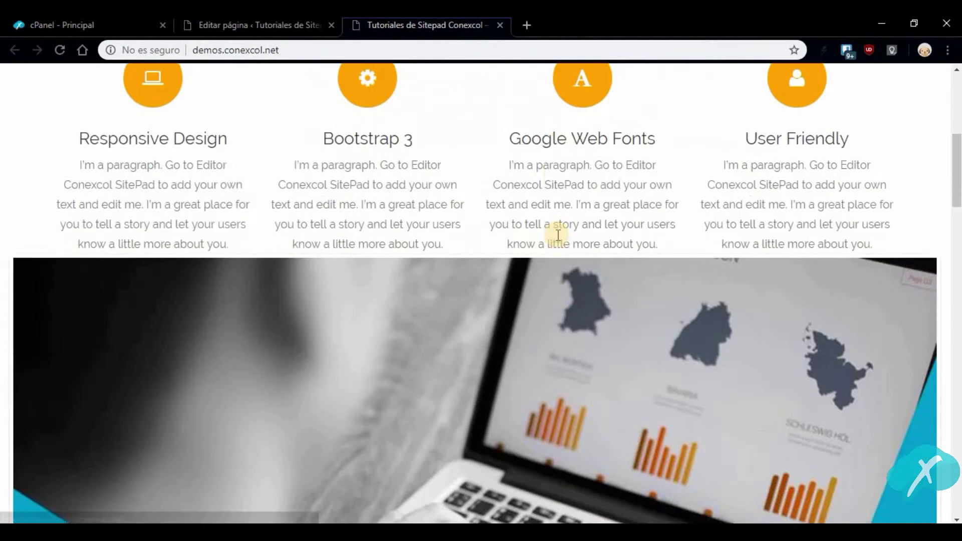
scroll(557, 234, "down", 15)
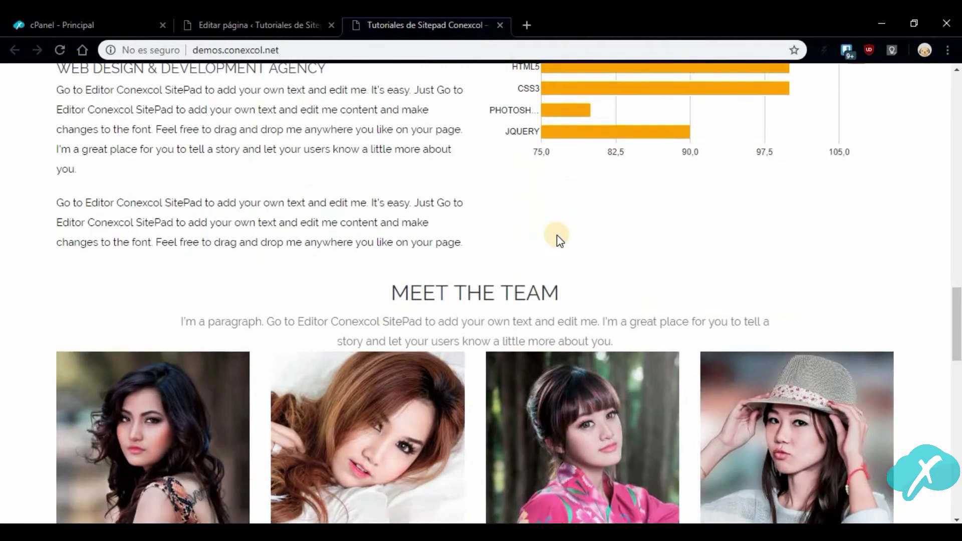
scroll(557, 234, "down", 15)
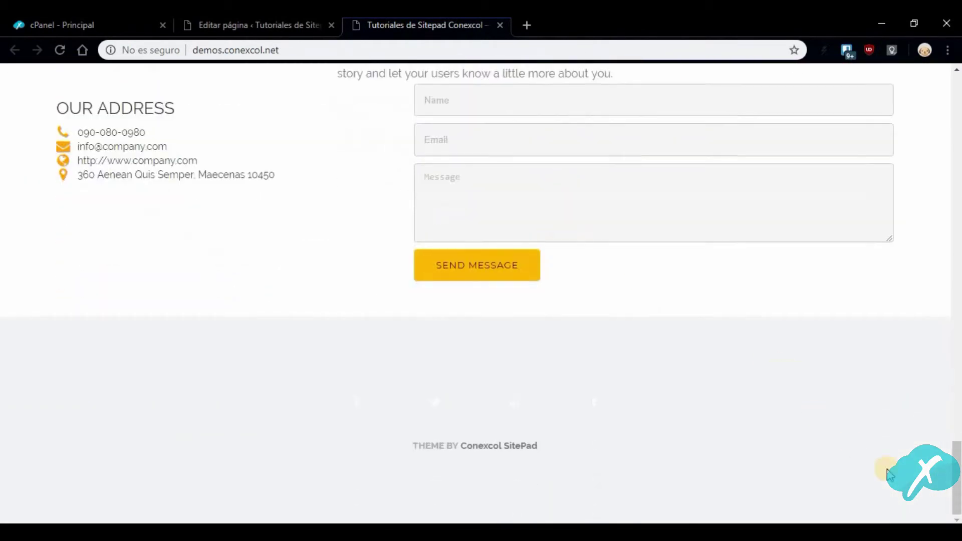
scroll(632, 275, "up", 4)
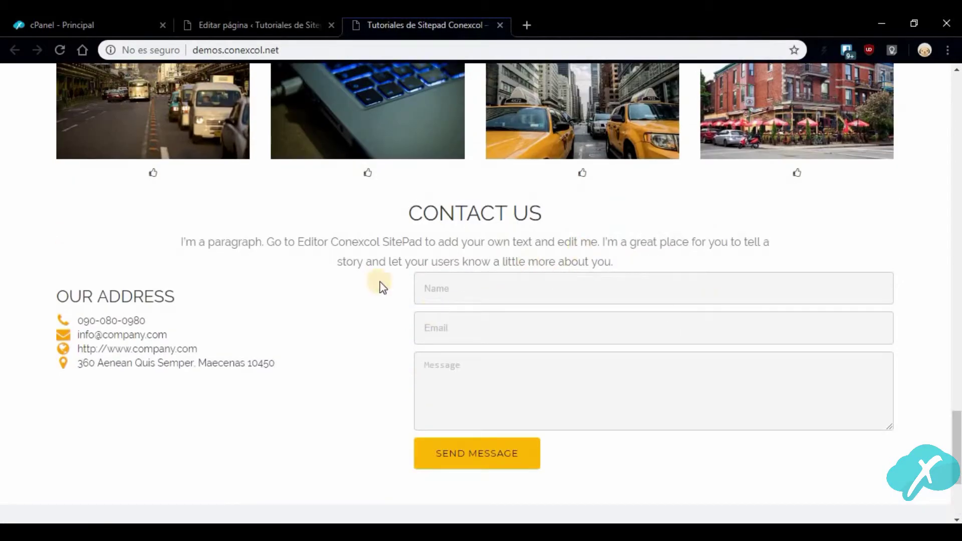
Send test message 'Mensaje de prueba' from name 'Conexcol'; it fails with 'Mail function returned false'
left_click(505, 290)
type("Conexcol")
key("Tab")
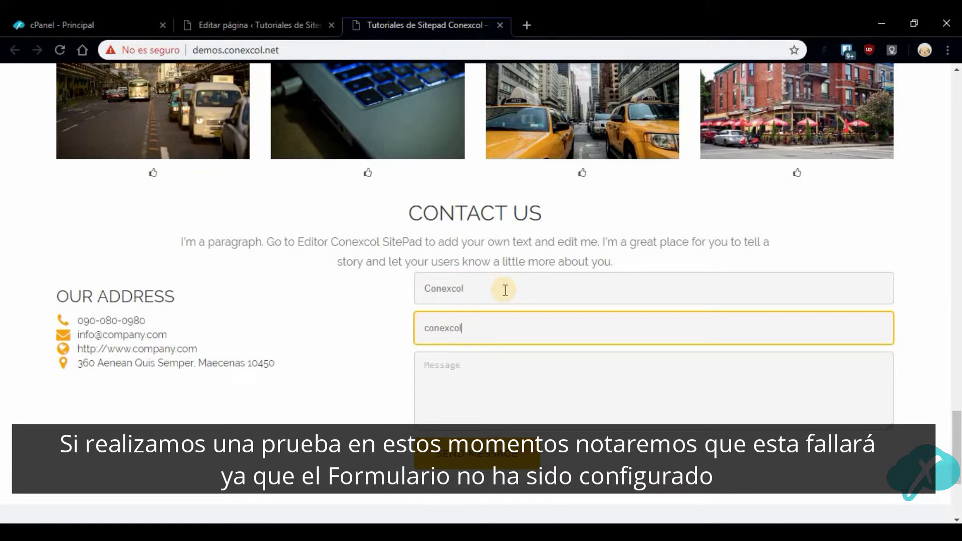
key("Tab")
type("Mensaje de prueba")
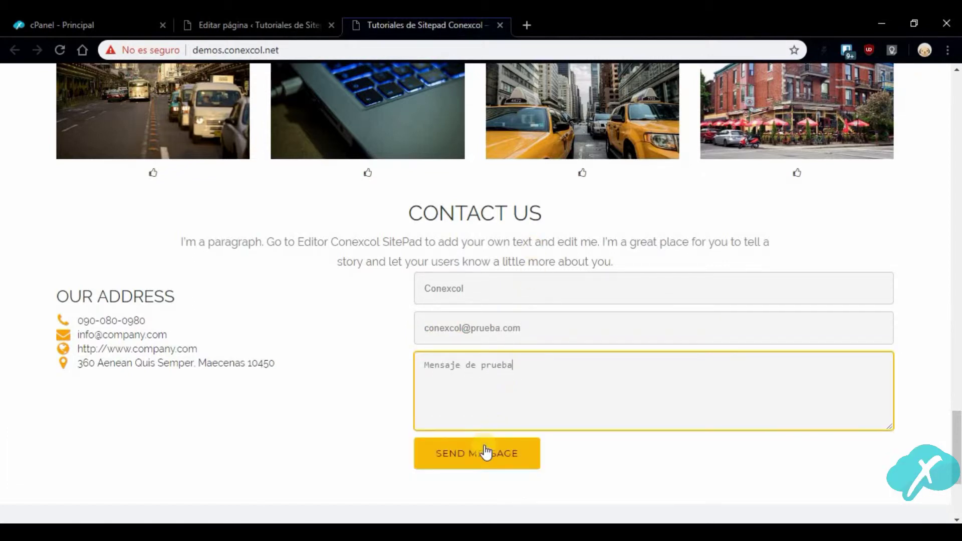
left_click(486, 452)
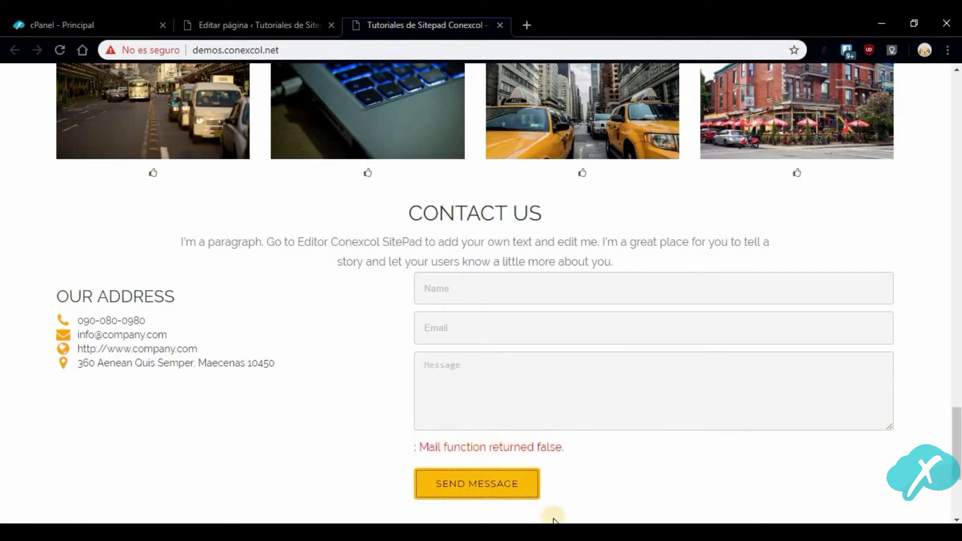
scroll(346, 313, "up", 8)
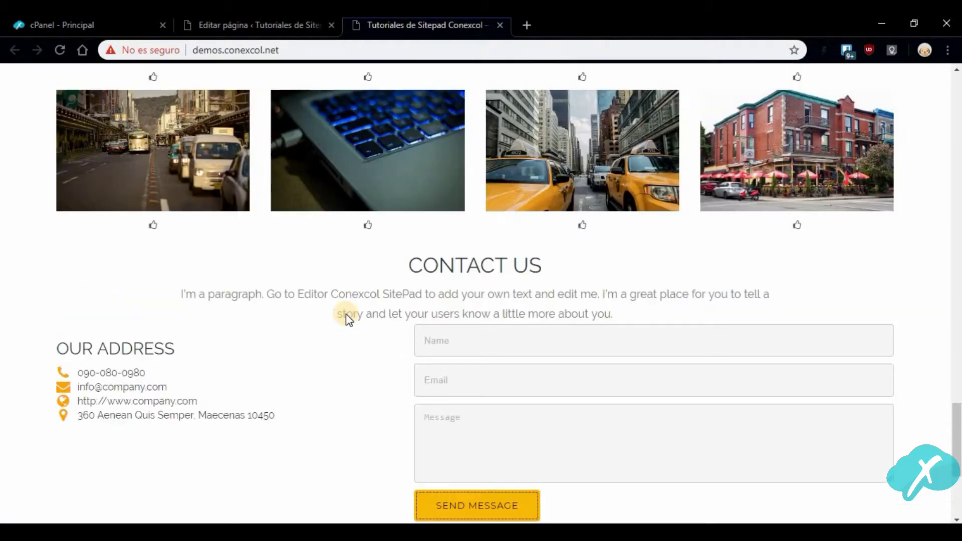
scroll(346, 313, "up", 20)
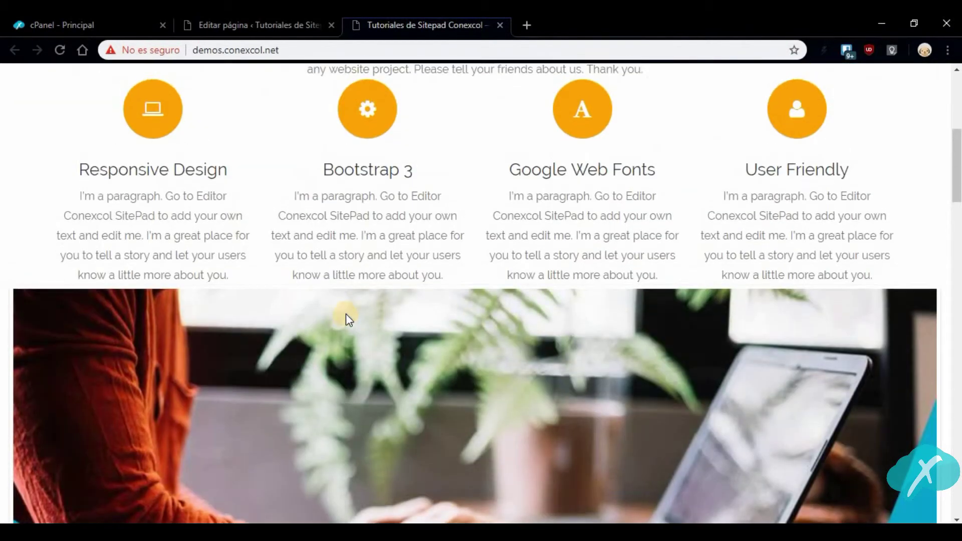
scroll(346, 313, "up", 2)
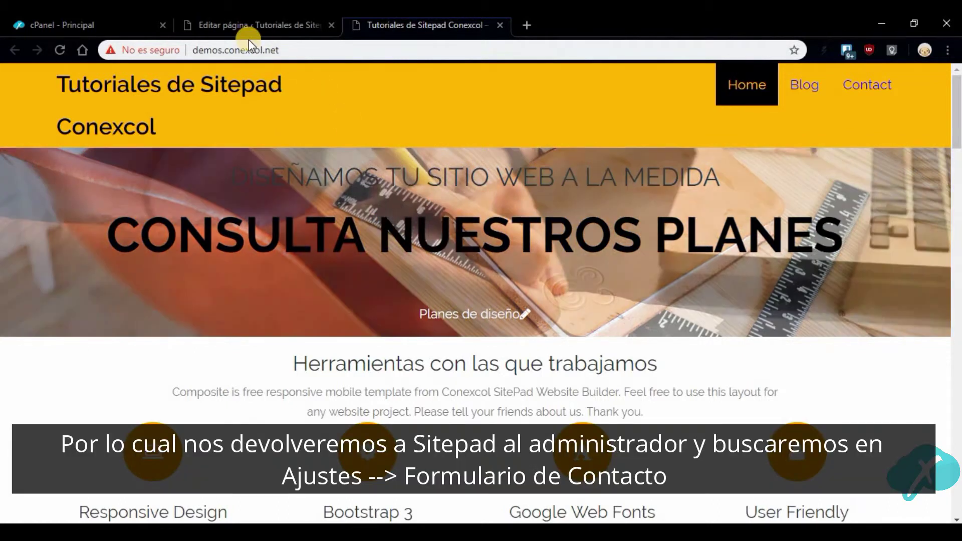
Close the page editor and open Ajustes > Formulario de Contacto settings
left_click(248, 32)
left_click(346, 214)
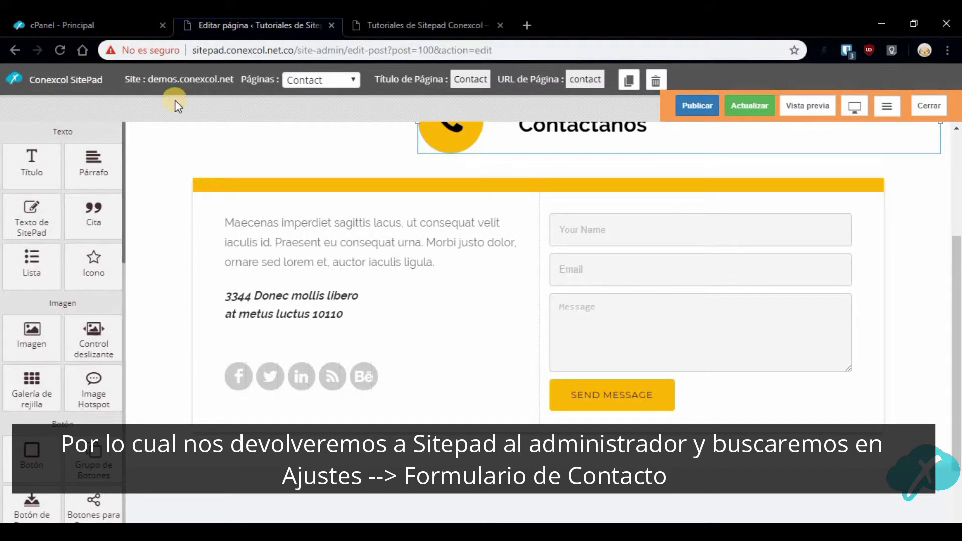
left_click(930, 105)
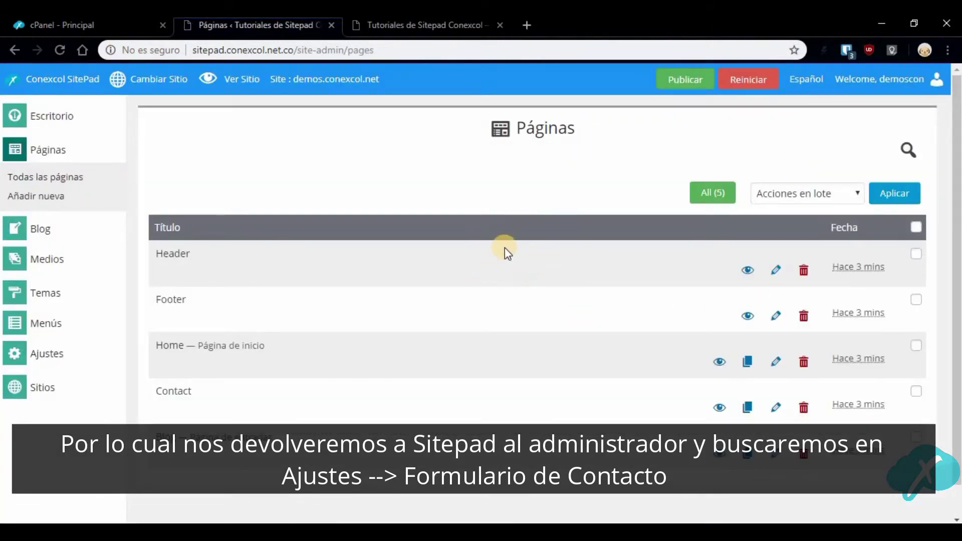
mouse_move(37, 370)
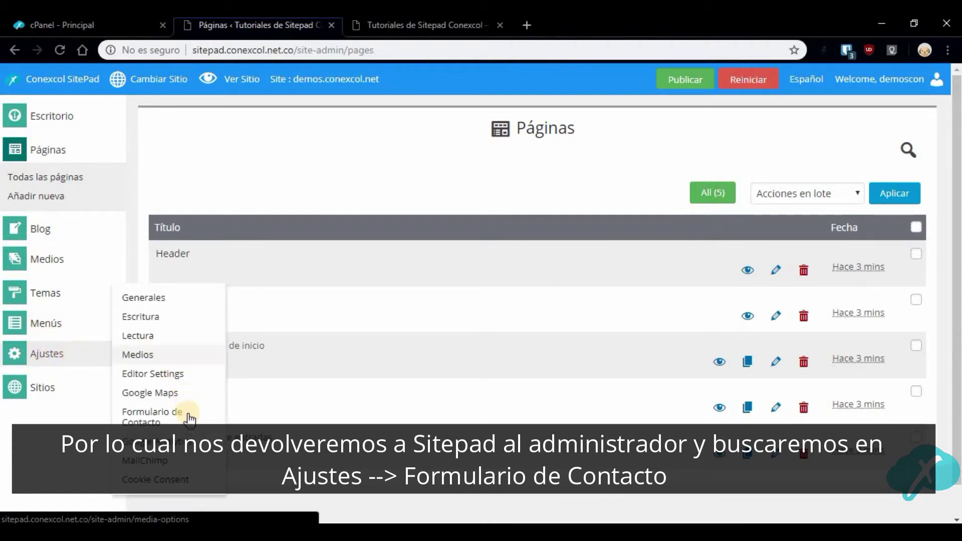
left_click(153, 414)
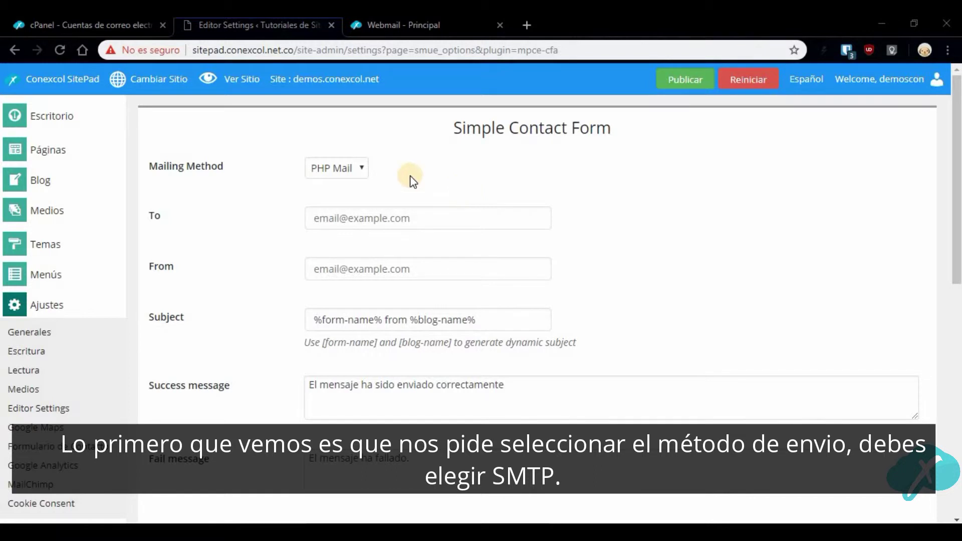
Set mailing method to SMTP: server mail.demos.conexcol.net, port 587, mailbox username and password
left_click(340, 163)
left_click(329, 202)
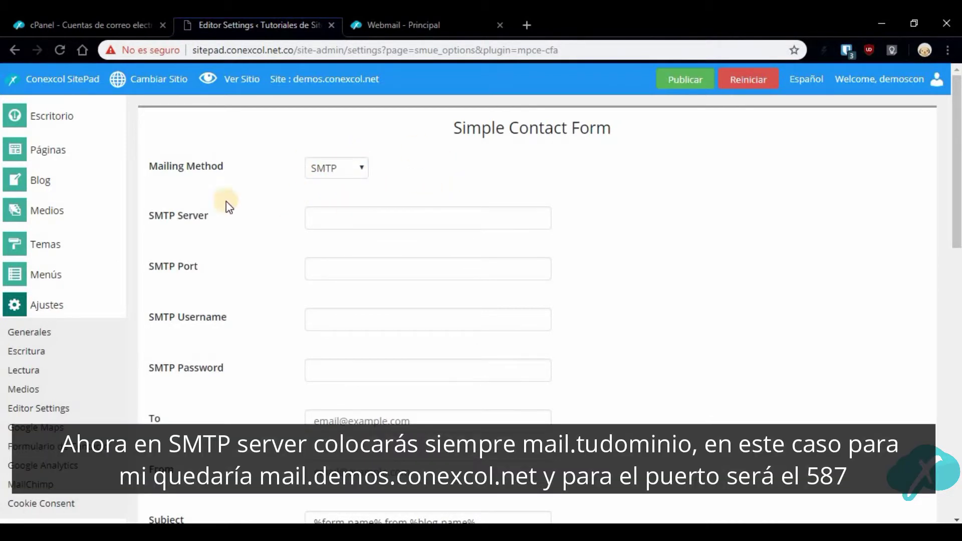
left_click(342, 213)
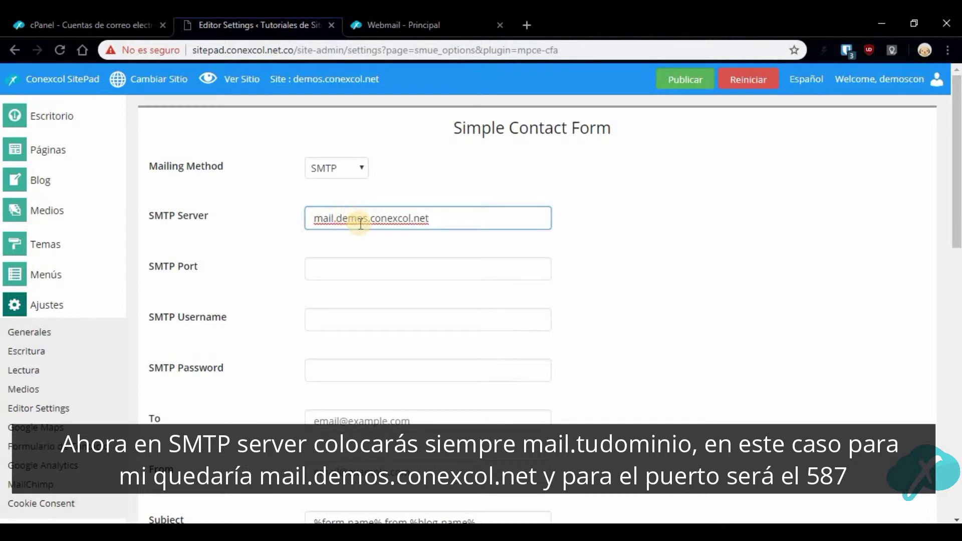
left_click(366, 267)
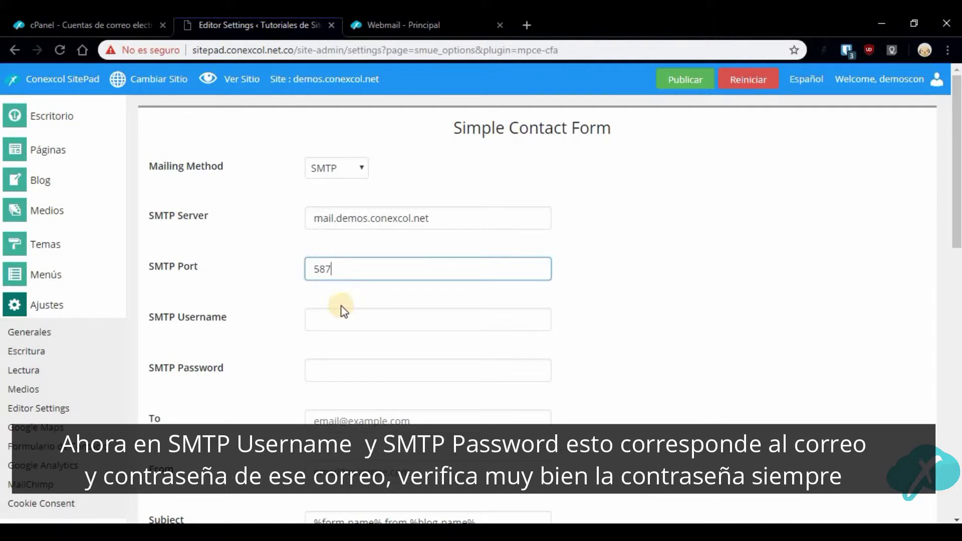
left_click(356, 331)
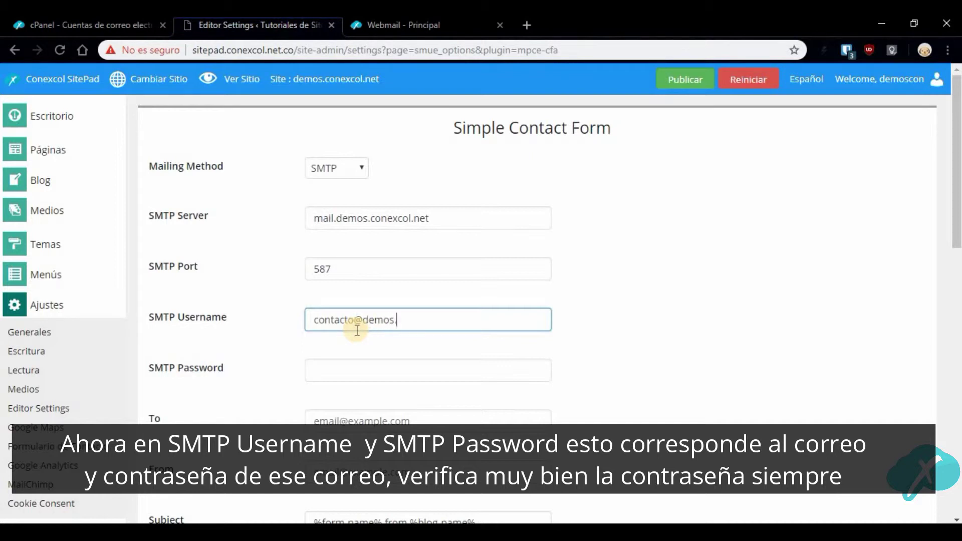
type(".")
type("l.net")
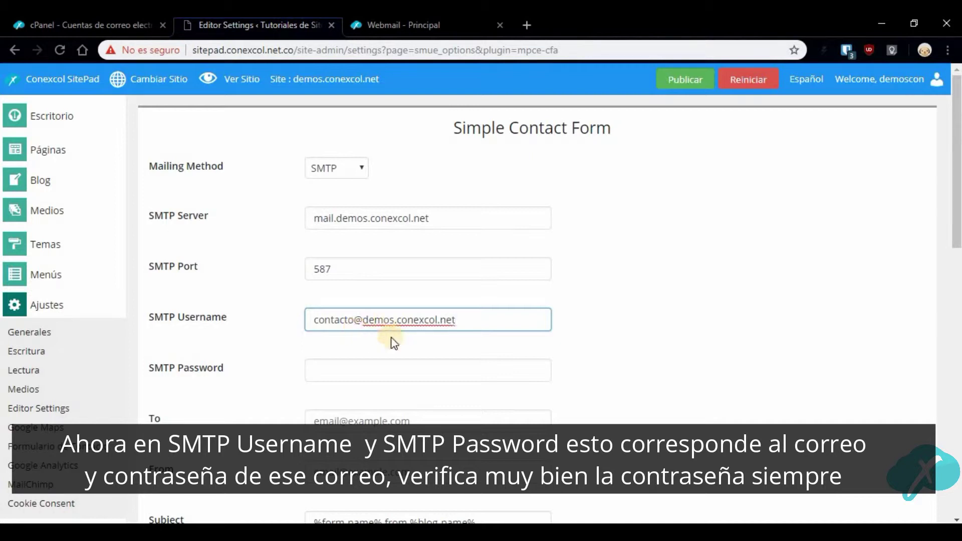
key("Tab")
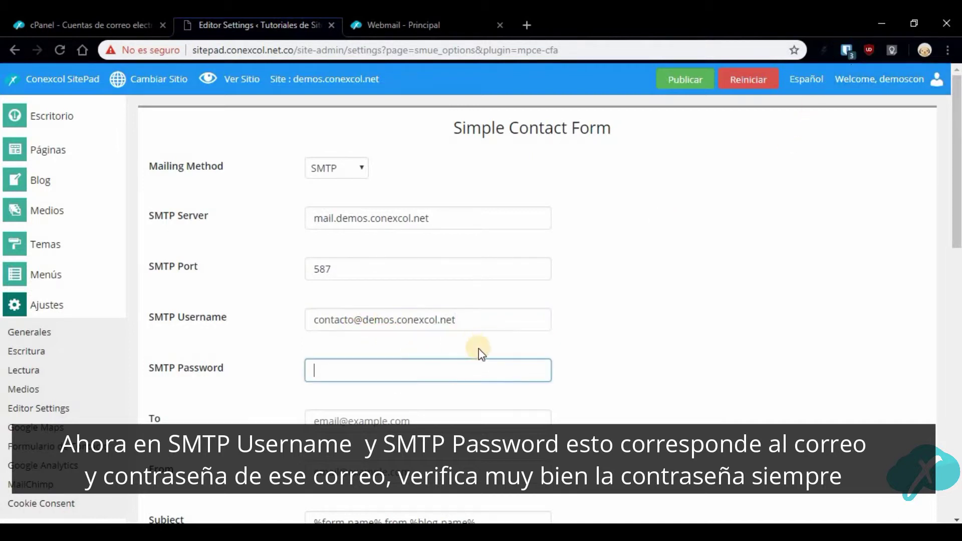
key("ctrl+v")
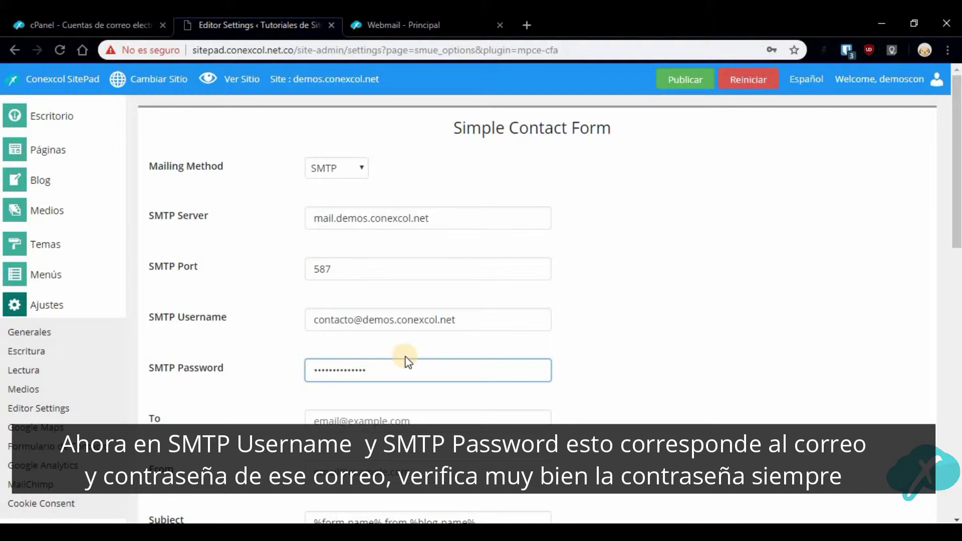
Copy the SMTP username address into both the To and From fields
scroll(406, 361, "down", 3)
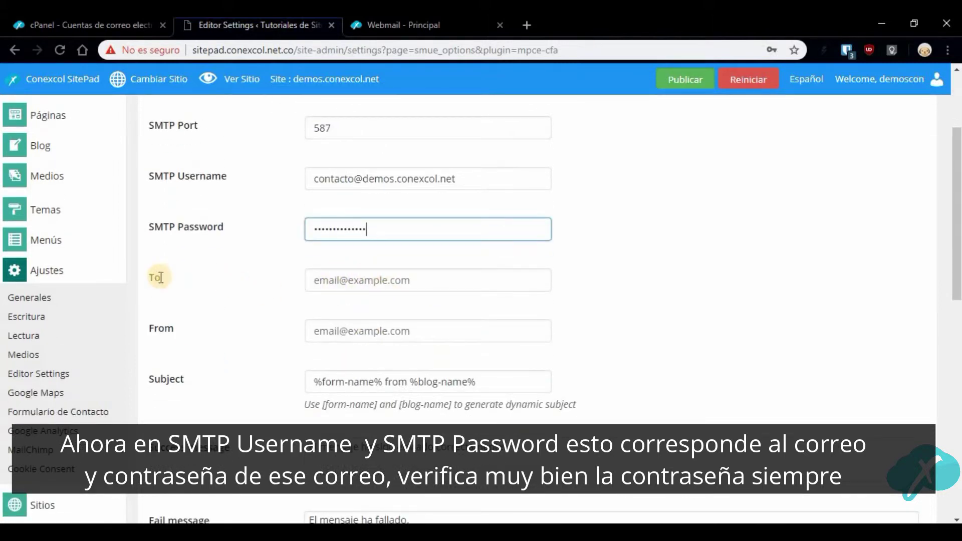
double_click(377, 183)
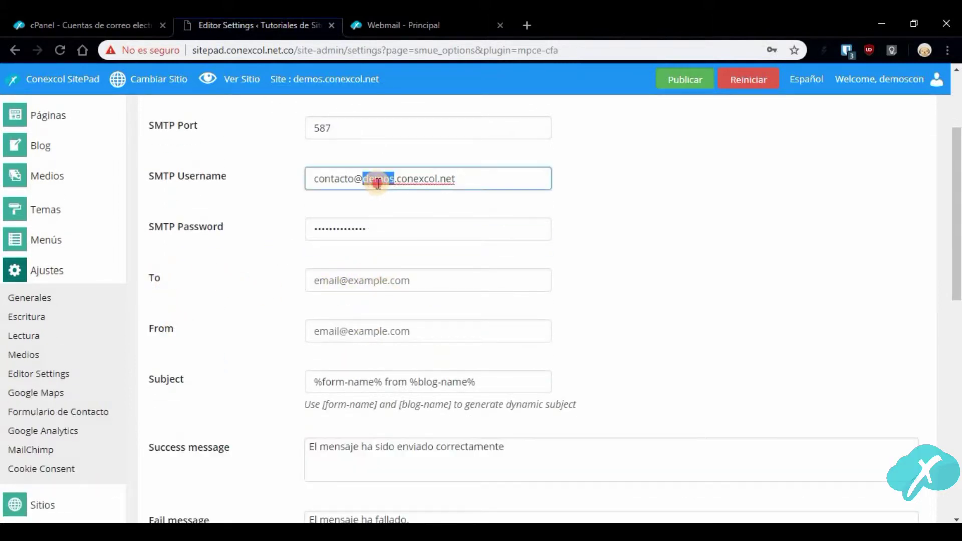
triple_click(452, 183)
key("ctrl+c")
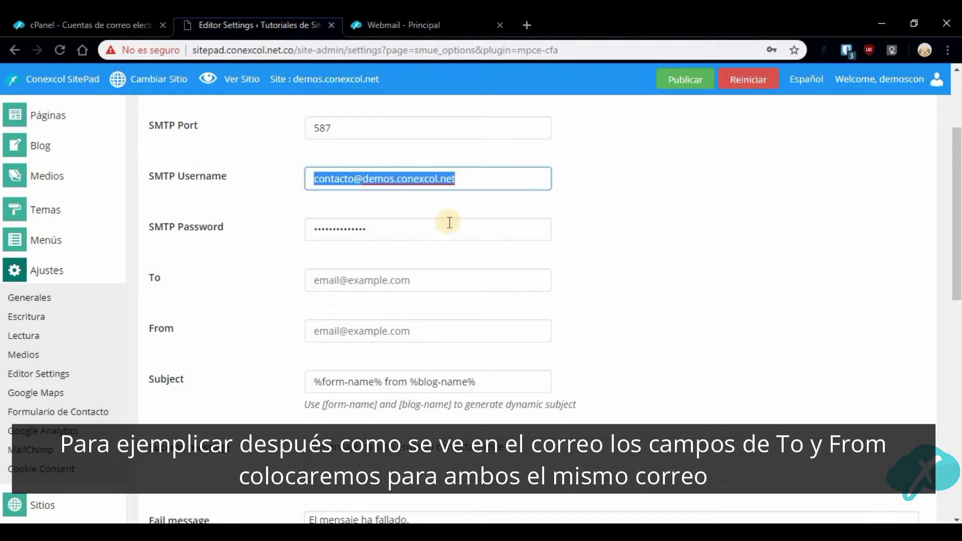
left_click(403, 274)
key("ctrl+v")
left_click(421, 336)
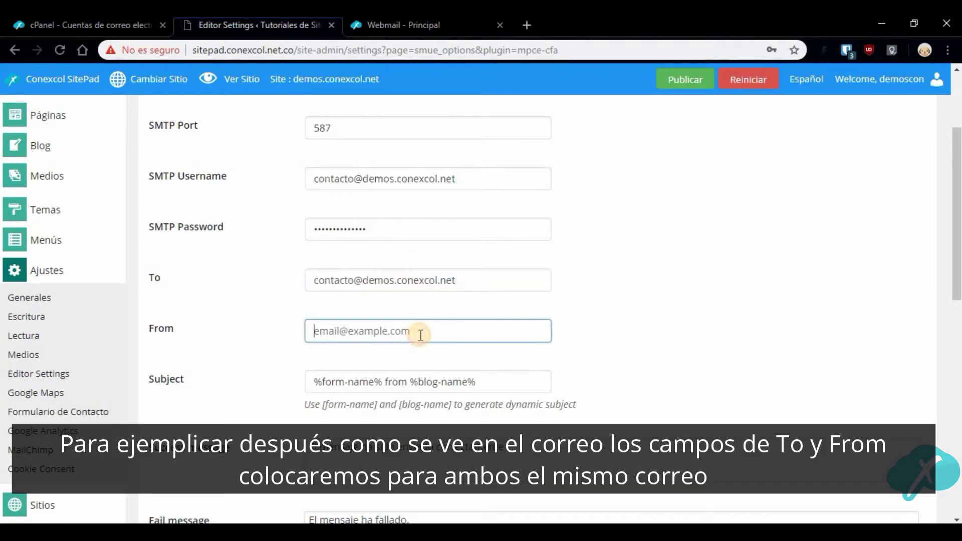
key("ctrl+v")
Scroll through the remaining form settings to review the Spanish success and failure messages
scroll(635, 290, "down", 4)
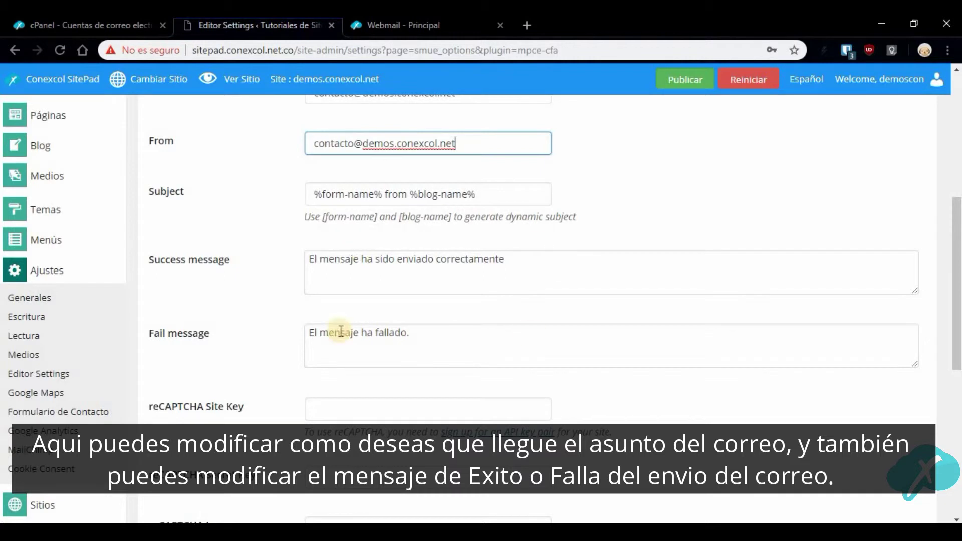
scroll(470, 256, "down", 3)
scroll(471, 258, "down", 5)
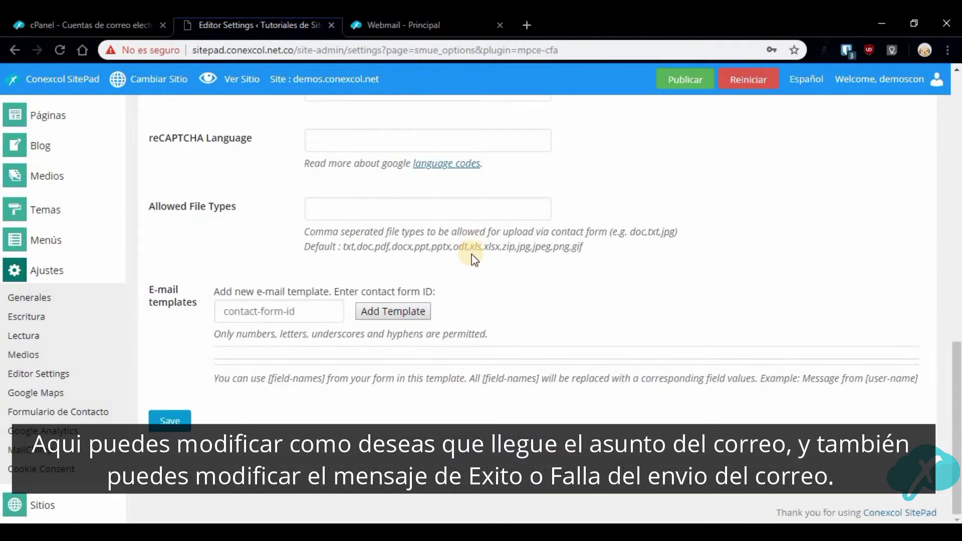
scroll(496, 256, "up", 3)
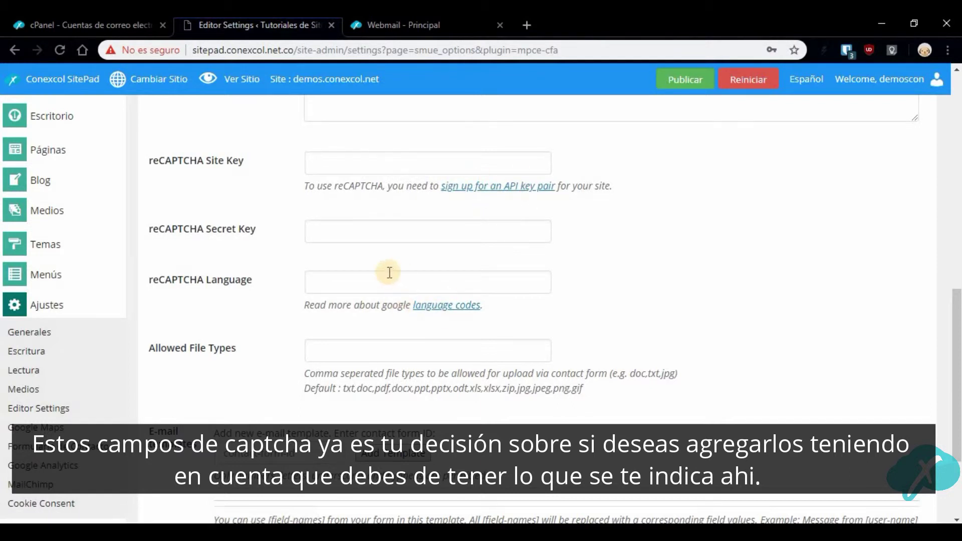
scroll(476, 269, "down", 3)
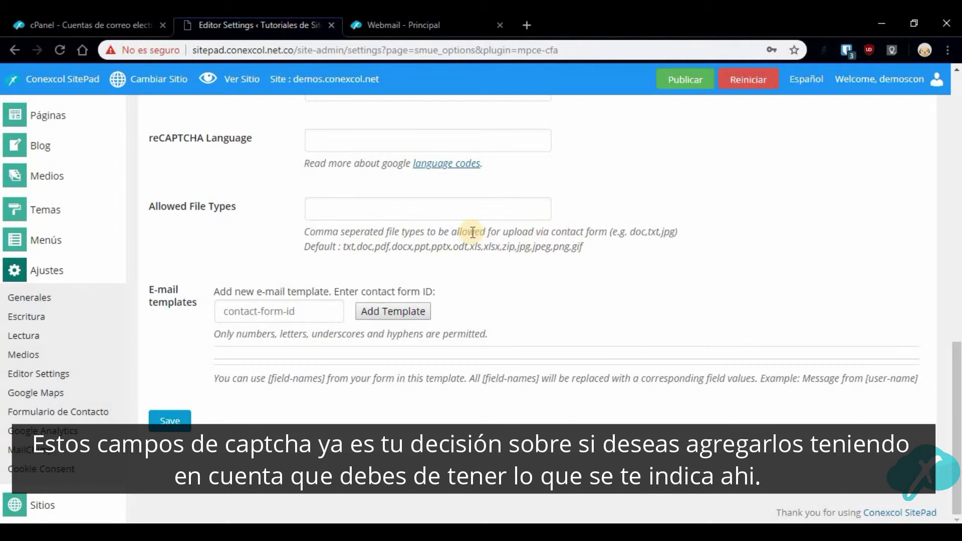
Save the contact form settings, republish all site pages, and open the live home page
left_click(166, 414)
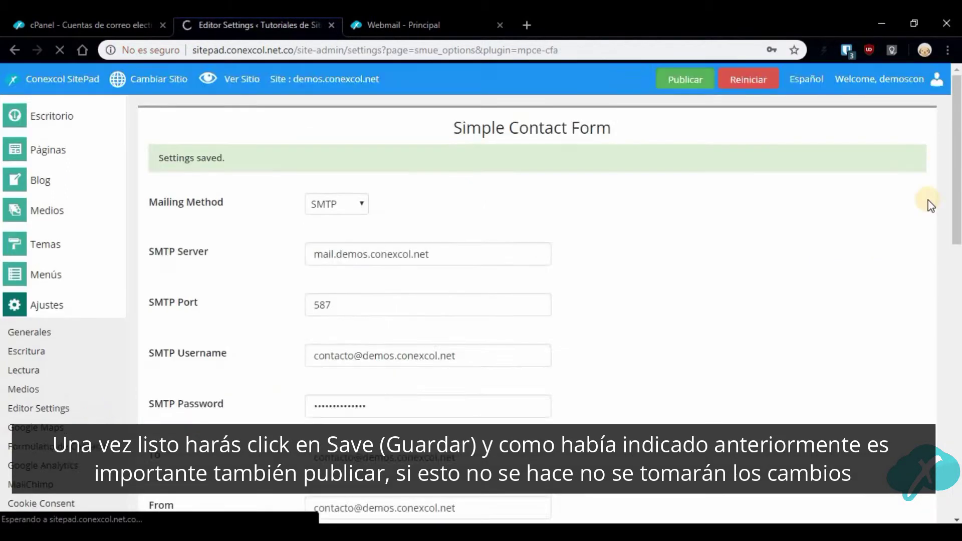
left_click(931, 79)
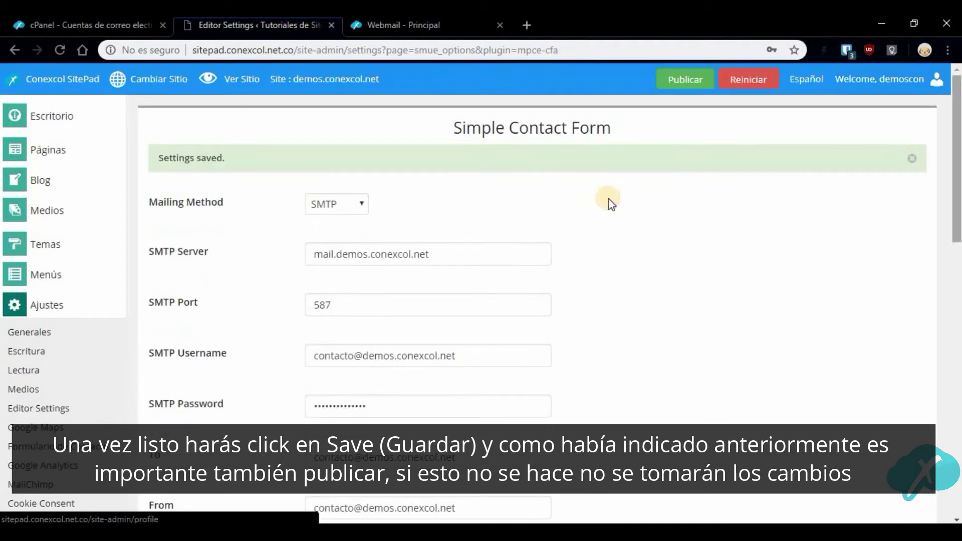
left_click(687, 83)
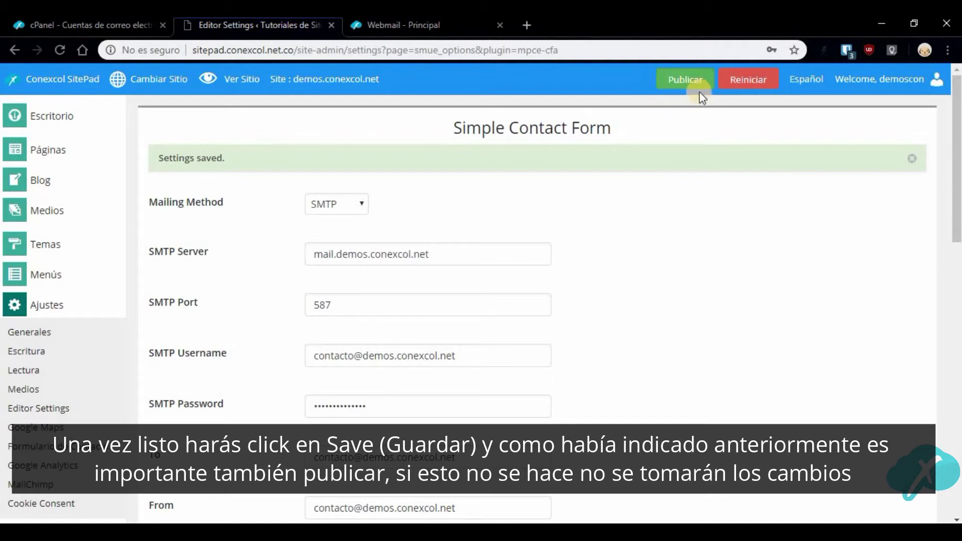
left_click(664, 80)
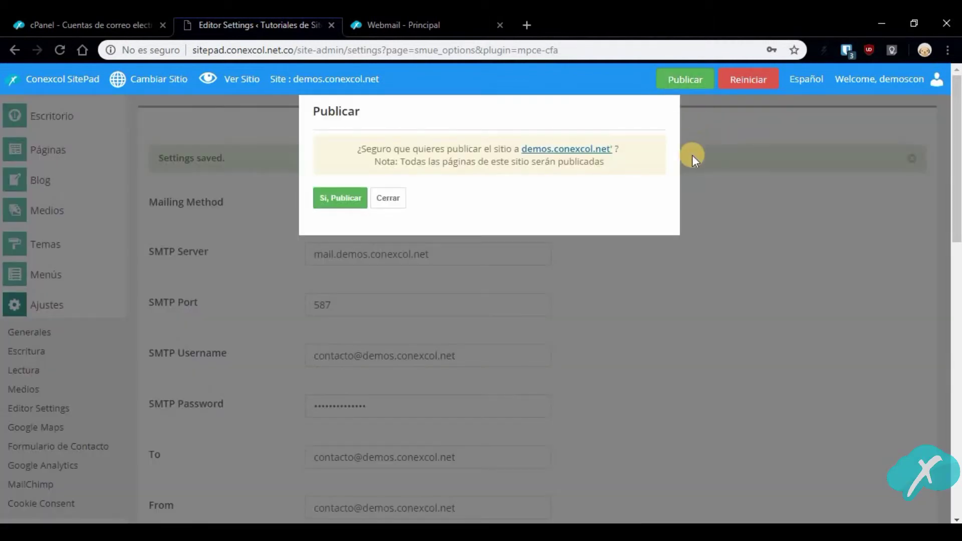
left_click(339, 198)
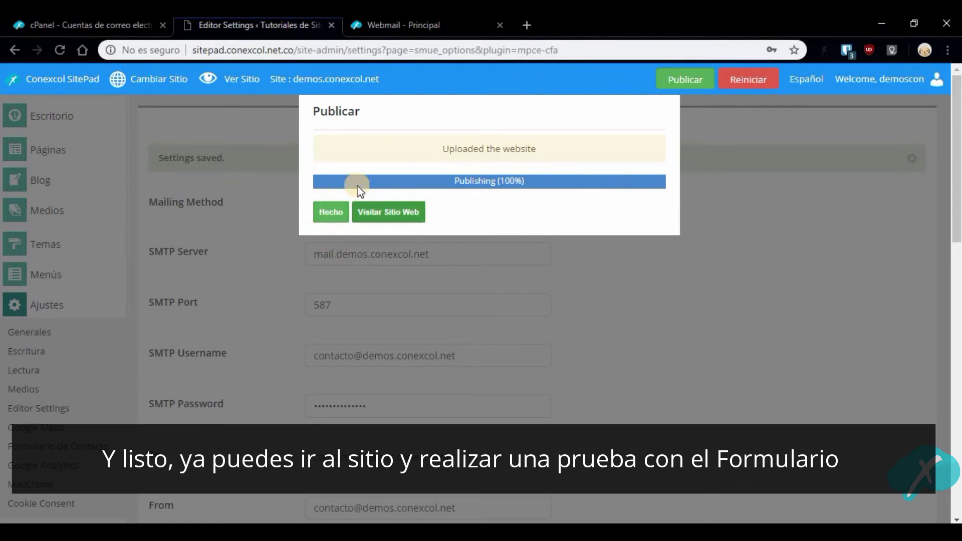
left_click(403, 215)
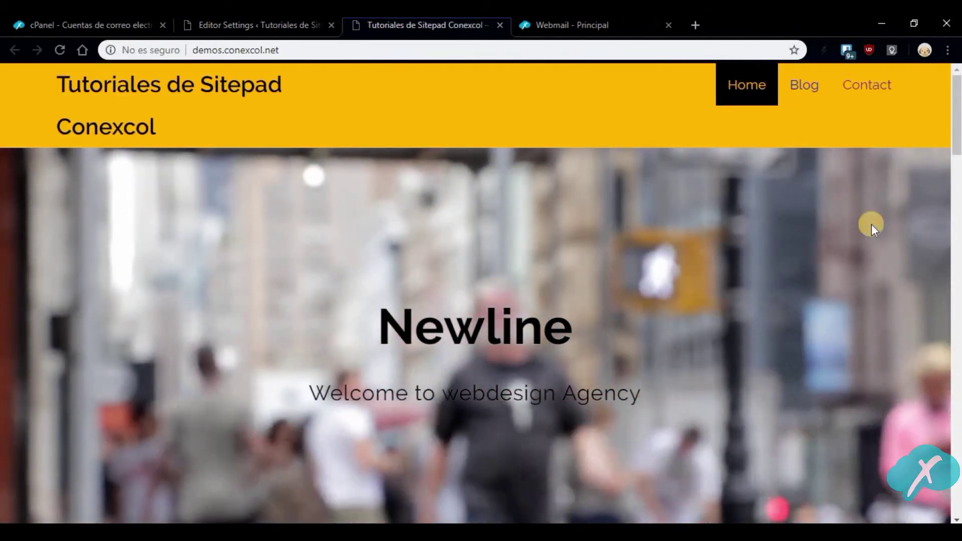
On the site's Contact page, enter Conexcol as the name and a test e-mail address
left_click(861, 84)
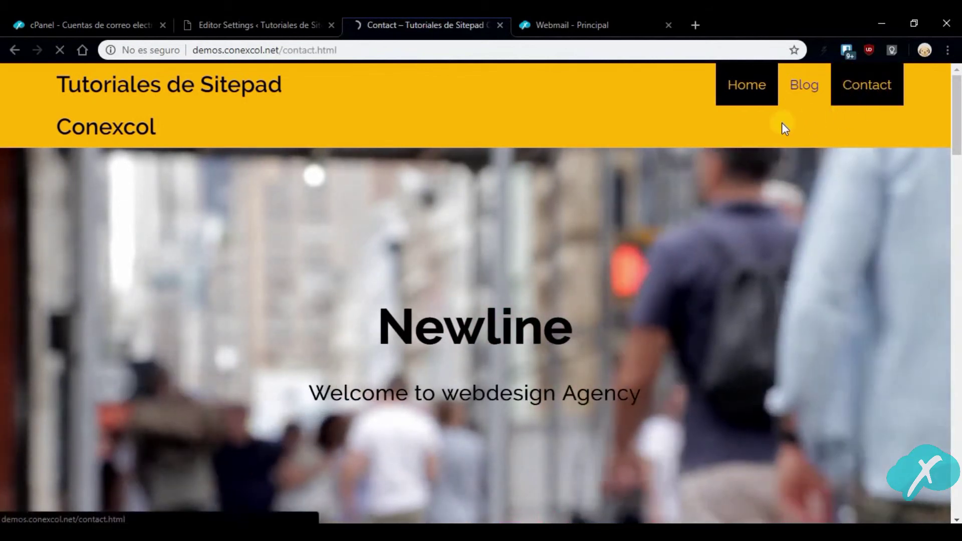
scroll(565, 262, "down", 1)
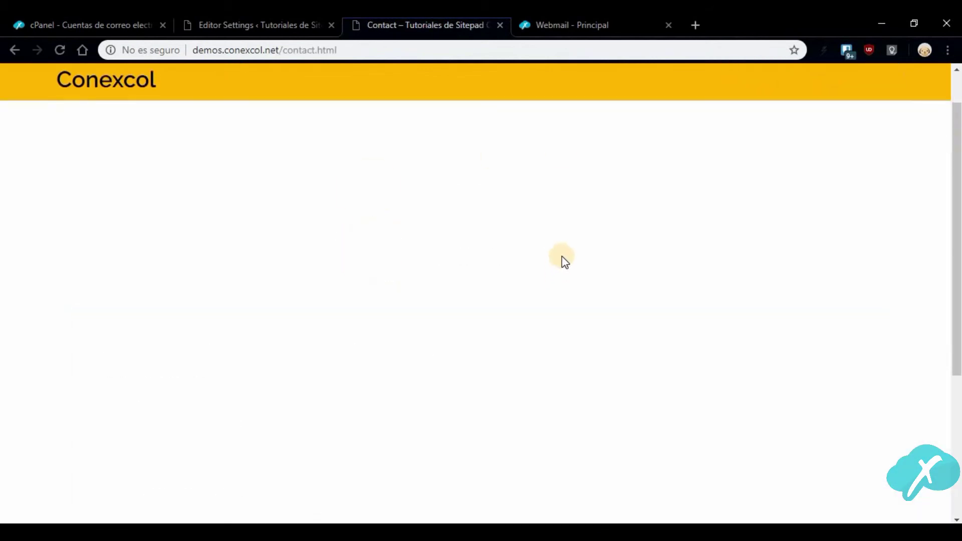
scroll(562, 257, "down", 2)
left_click(526, 216)
key("Tab")
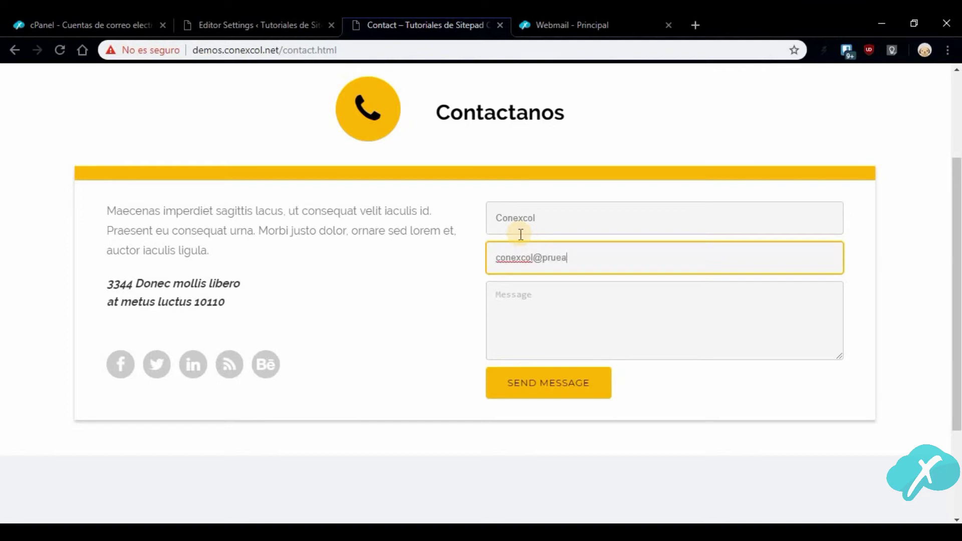
key("Tab")
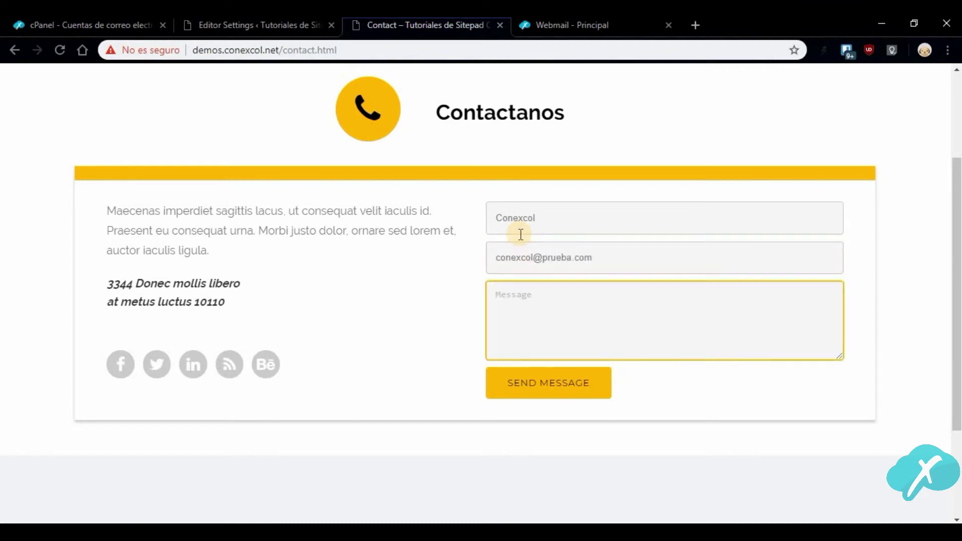
Send the test message, confirm the success notice, and go to the webmail inbox
left_click(545, 383)
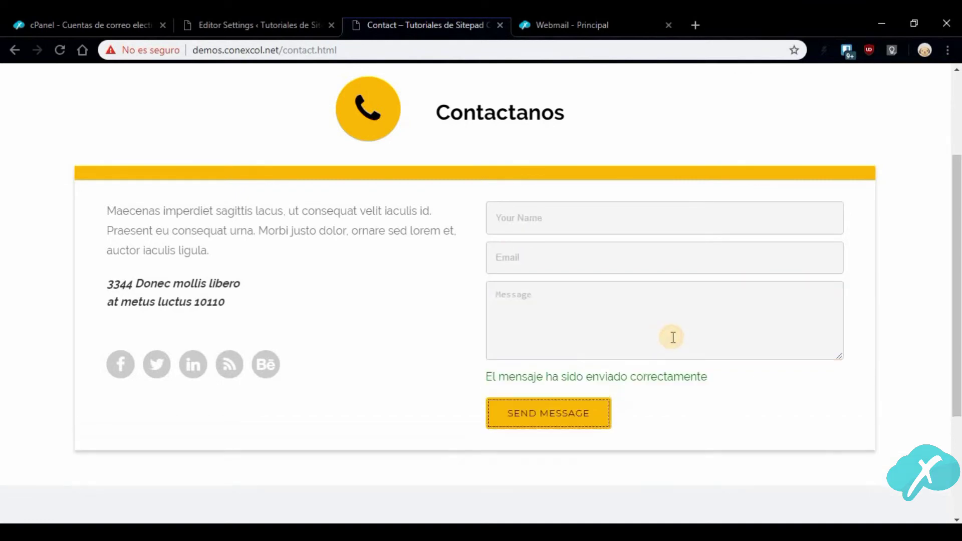
left_click_drag(485, 377, 691, 371)
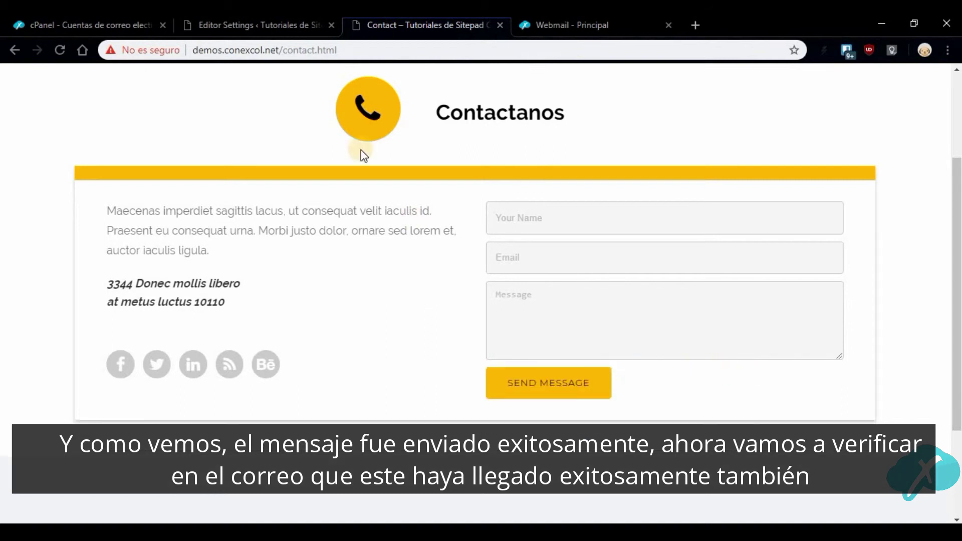
left_click(546, 25)
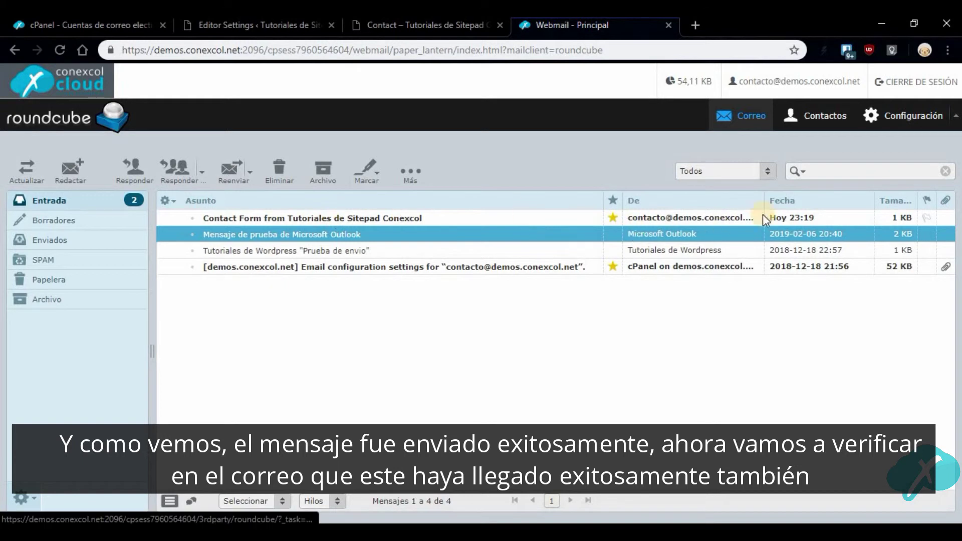
Open the Contact Form message to check its name, e-mail, message Prueba and IP
left_click(483, 220)
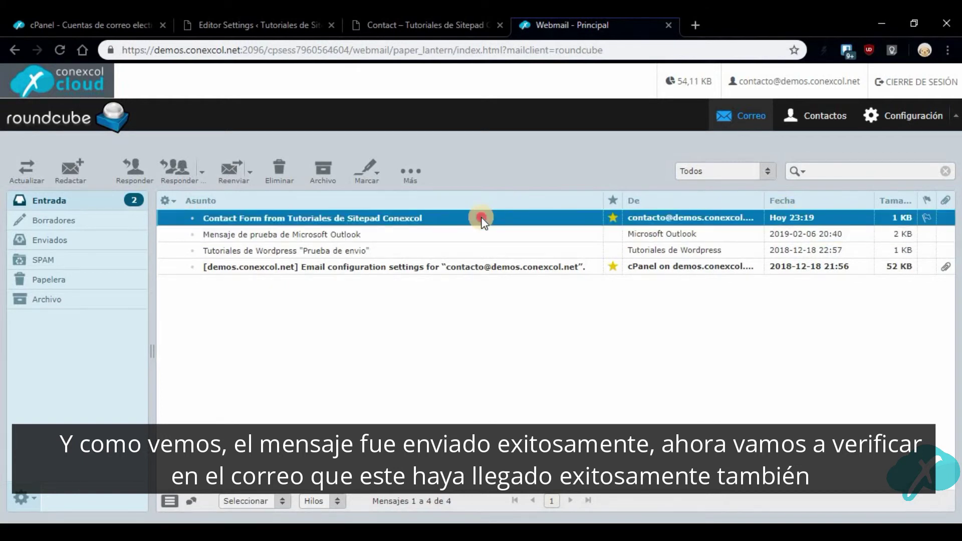
double_click(482, 220)
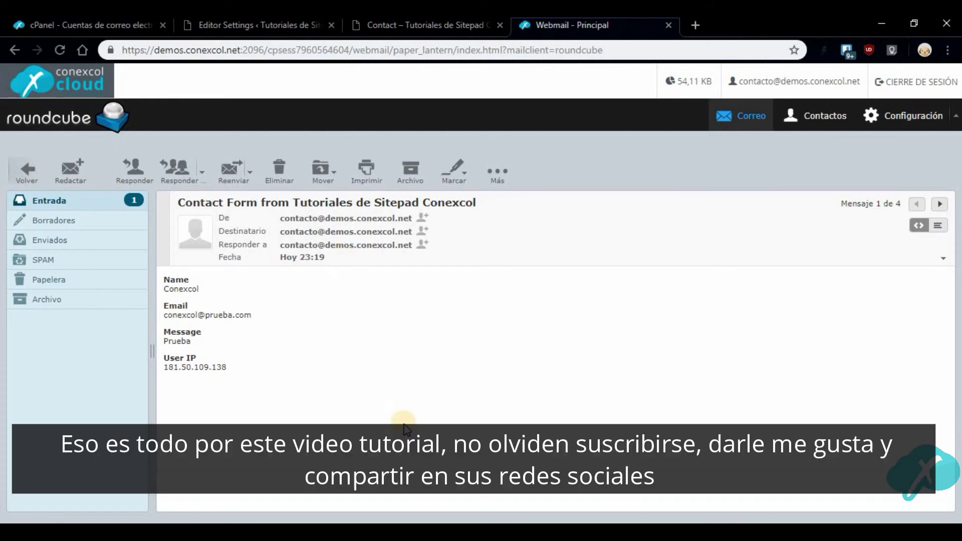
left_click(425, 23)
left_click(286, 22)
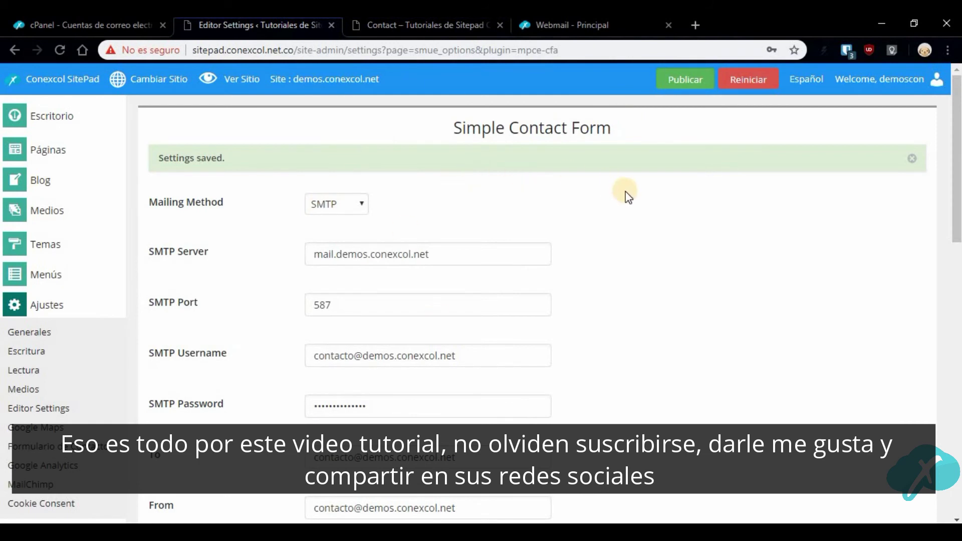
scroll(625, 191, "down", 9)
left_click(373, 25)
scroll(757, 260, "down", 2)
scroll(757, 260, "up", 5)
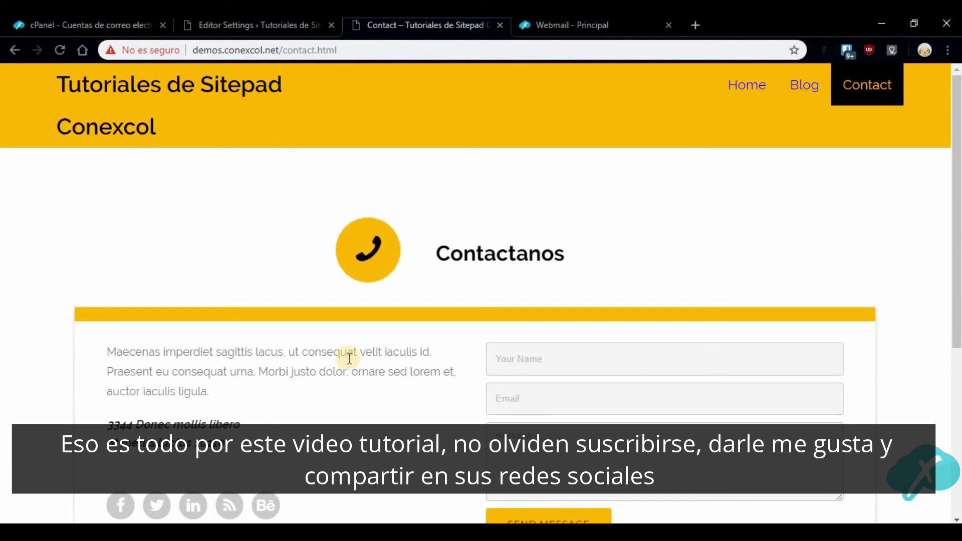